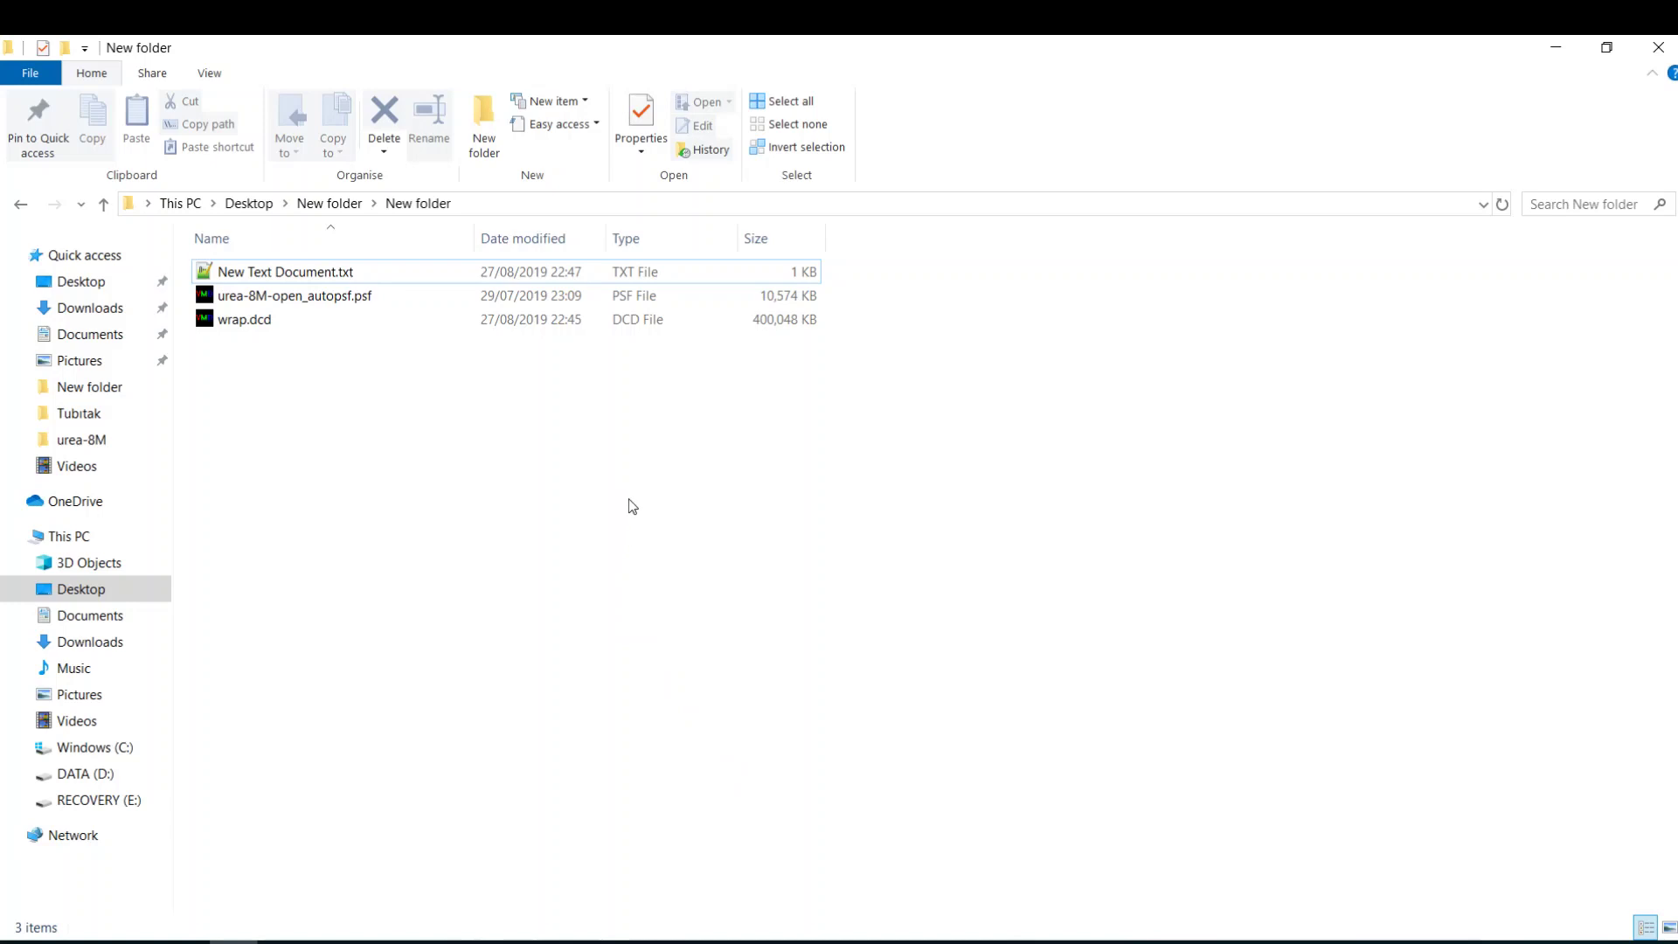
Open urea-8M-open_autopsf.psf in VMD and load wrap.dcd into molecule 0
double_click(338, 297)
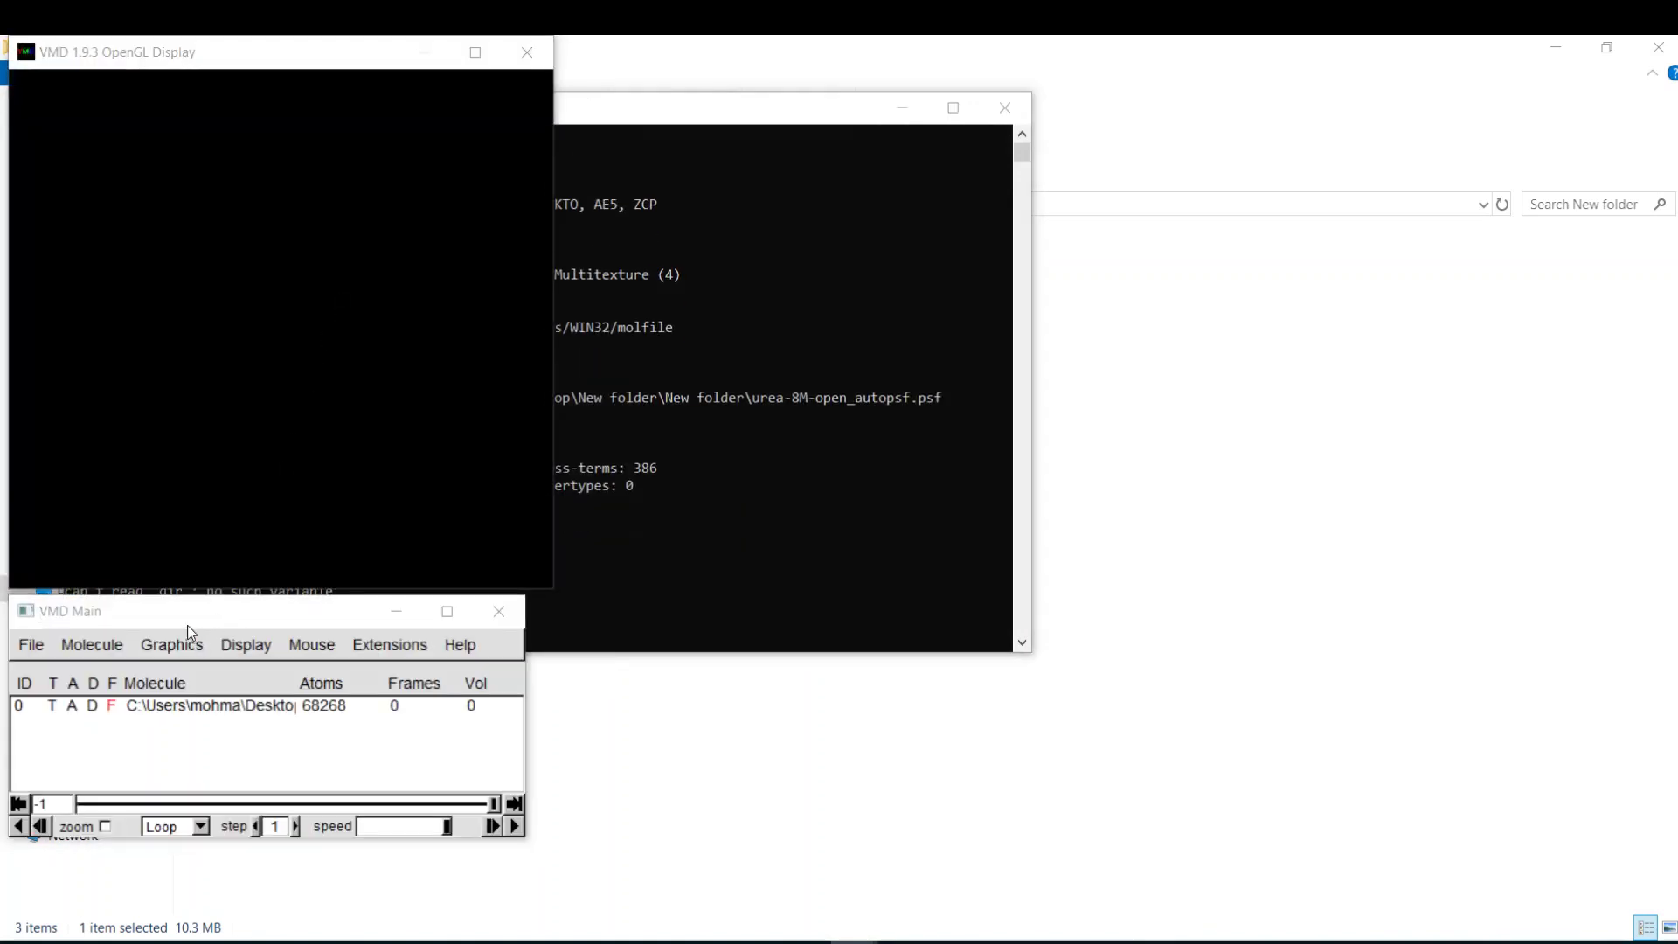
drag(187, 626, 908, 380)
click(749, 398)
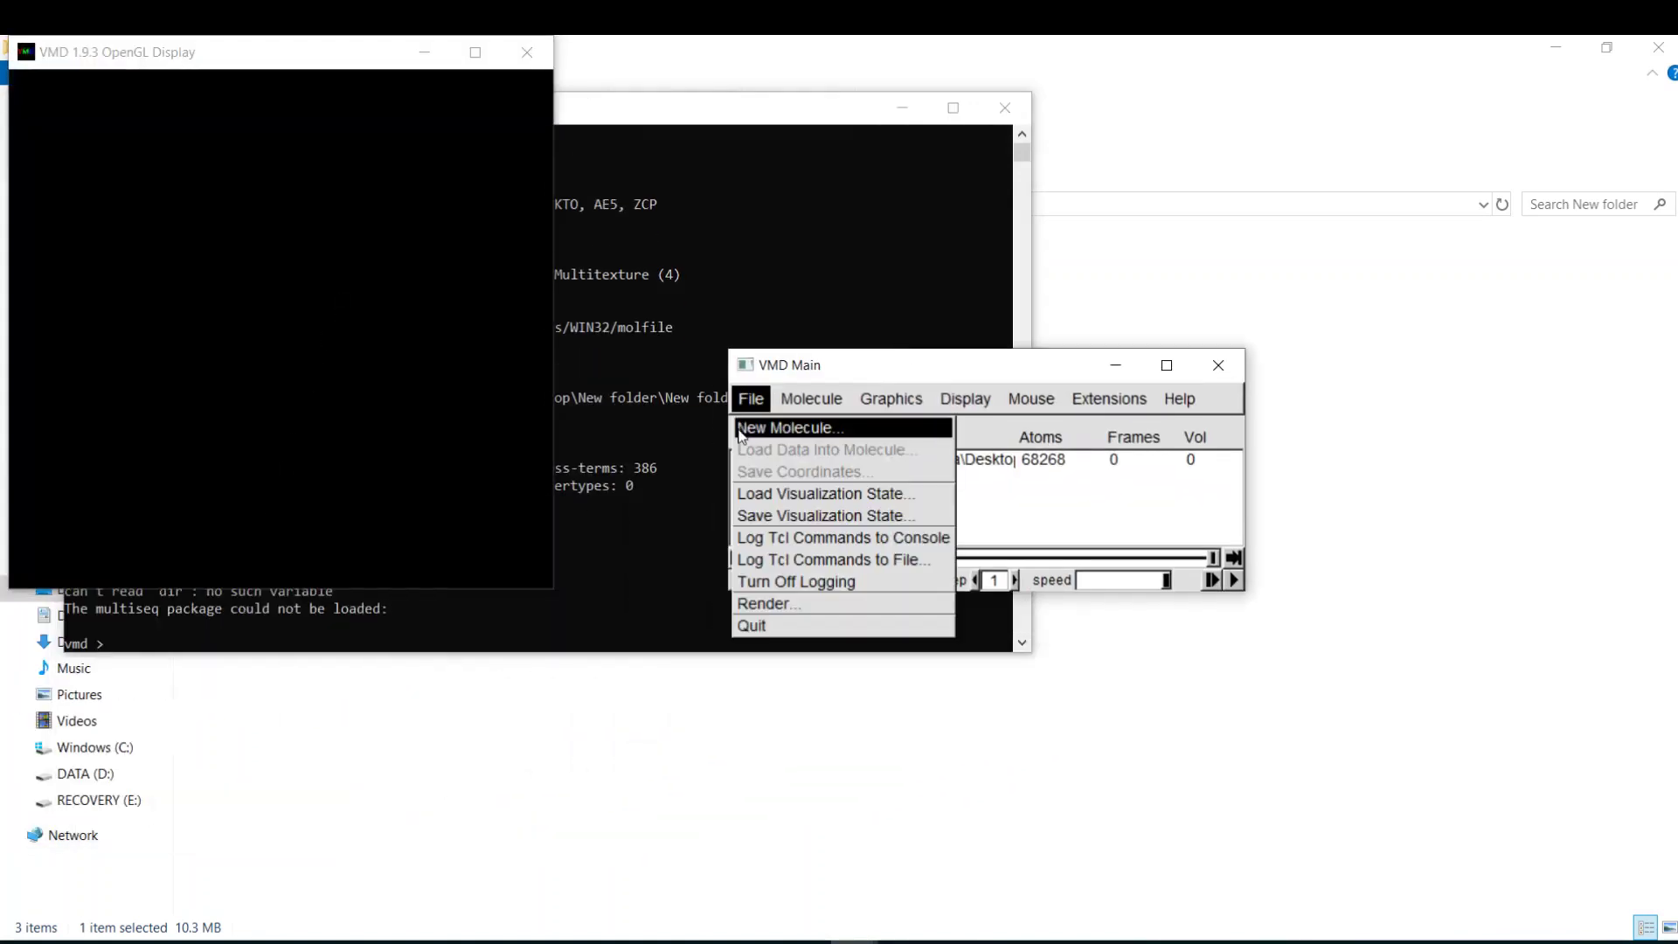
click(786, 428)
click(1311, 89)
click(1315, 112)
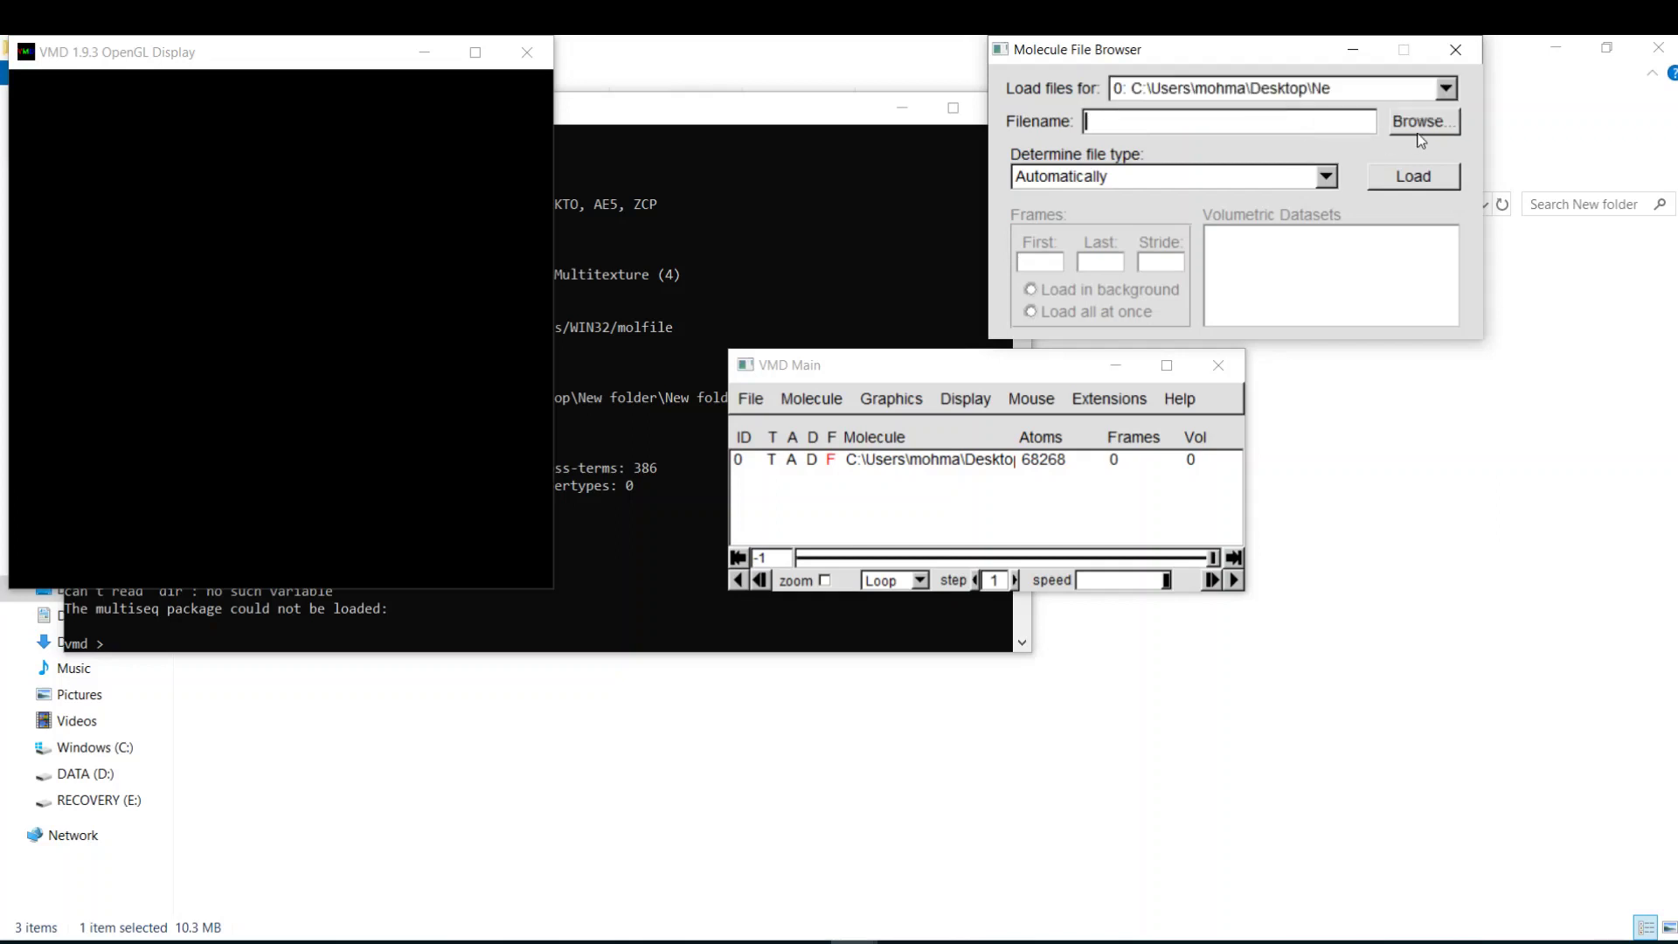
click(1419, 127)
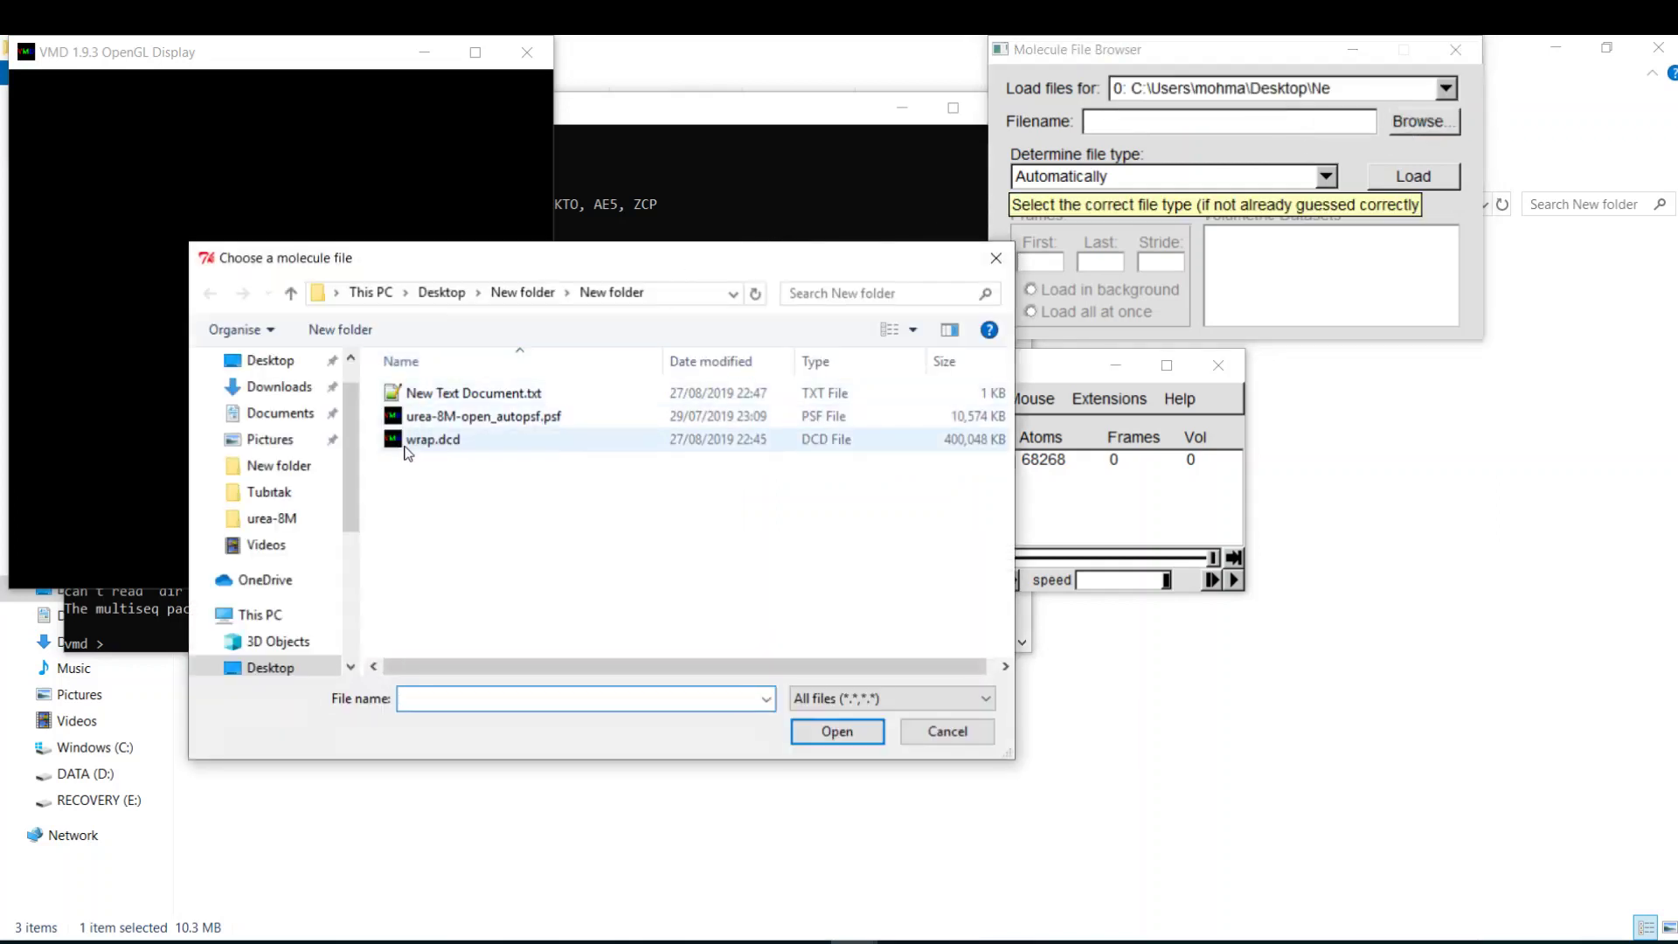
double_click(422, 439)
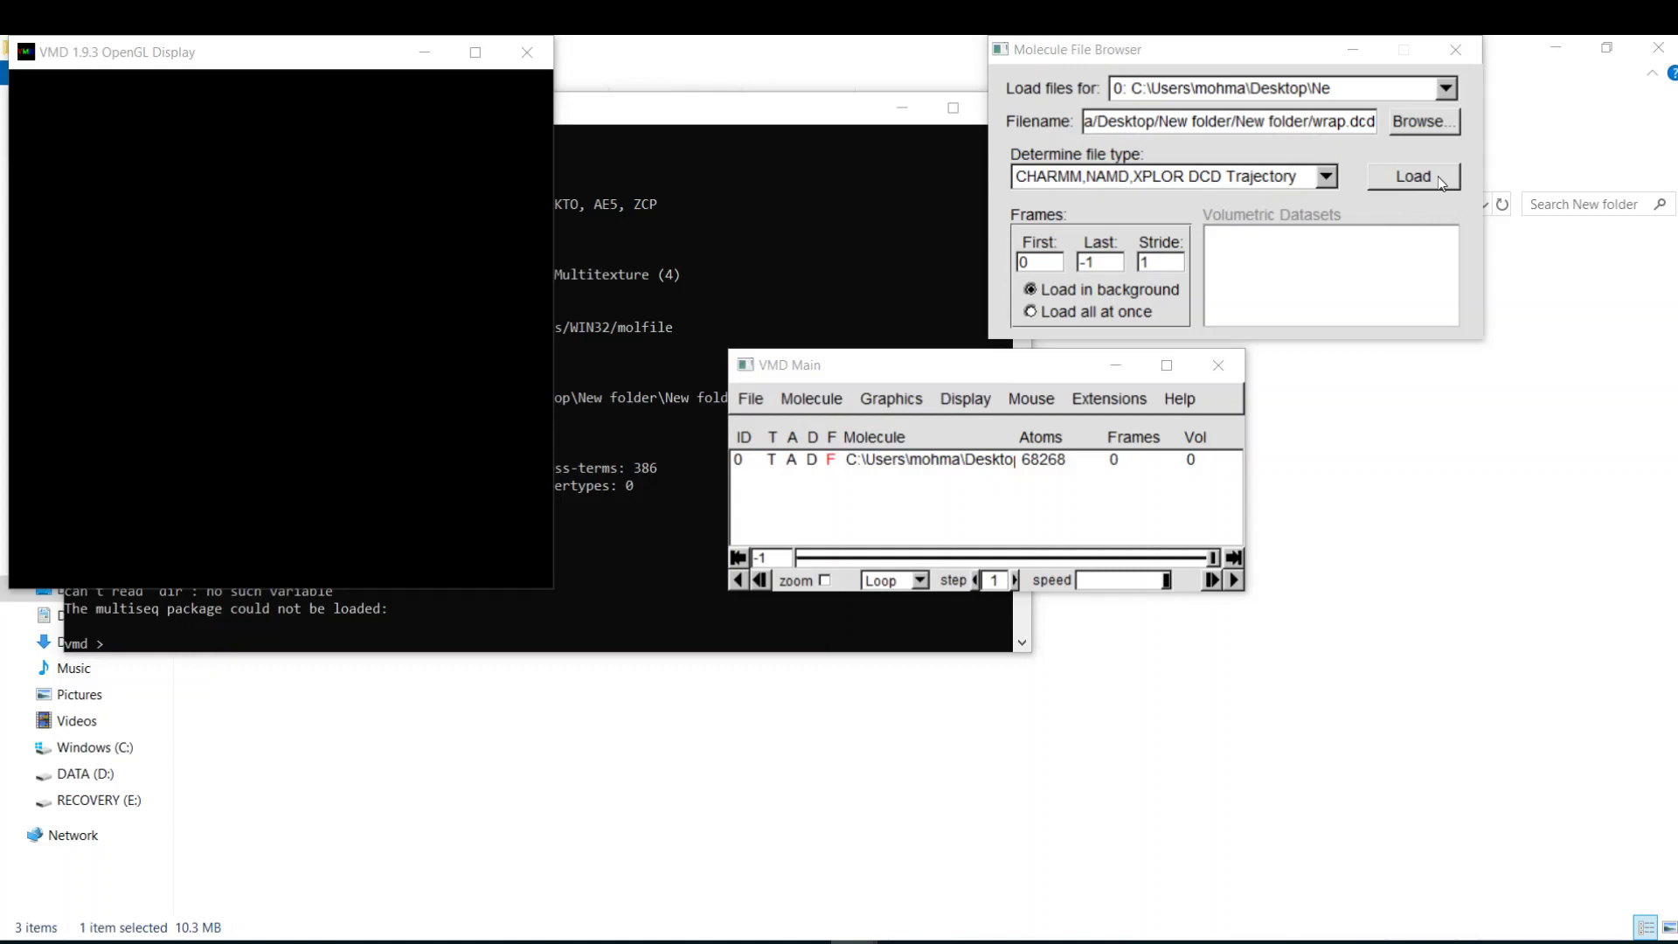
click(1432, 177)
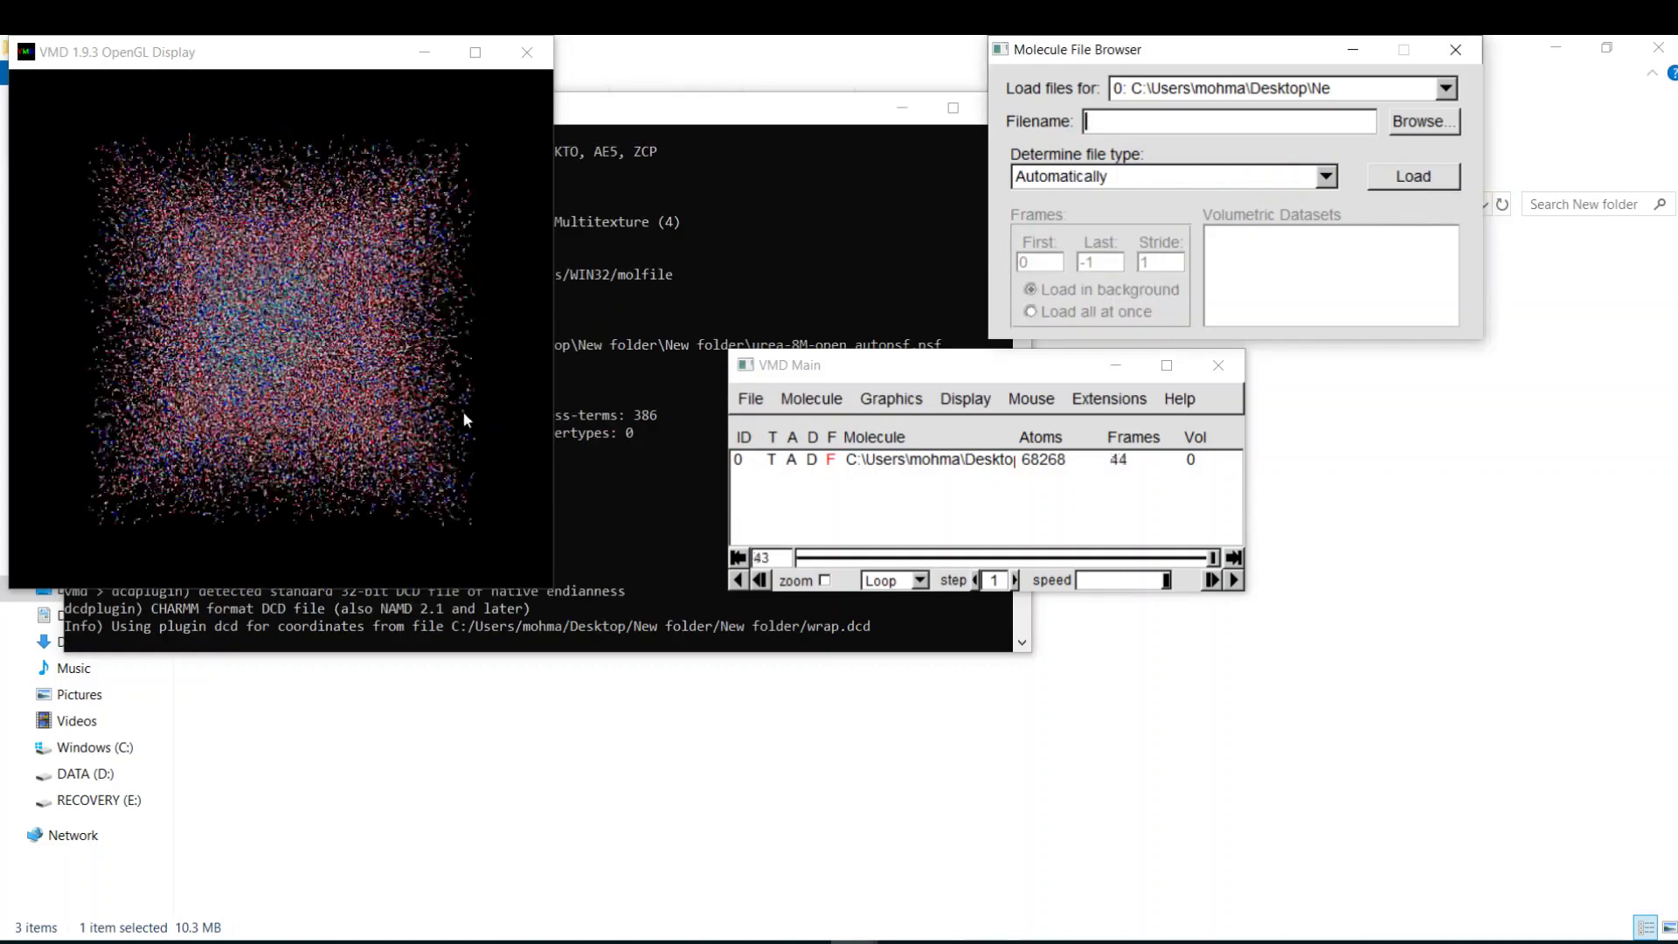
Switch the display to orthographic projection and rotate the box to an angled view
click(965, 400)
click(1002, 494)
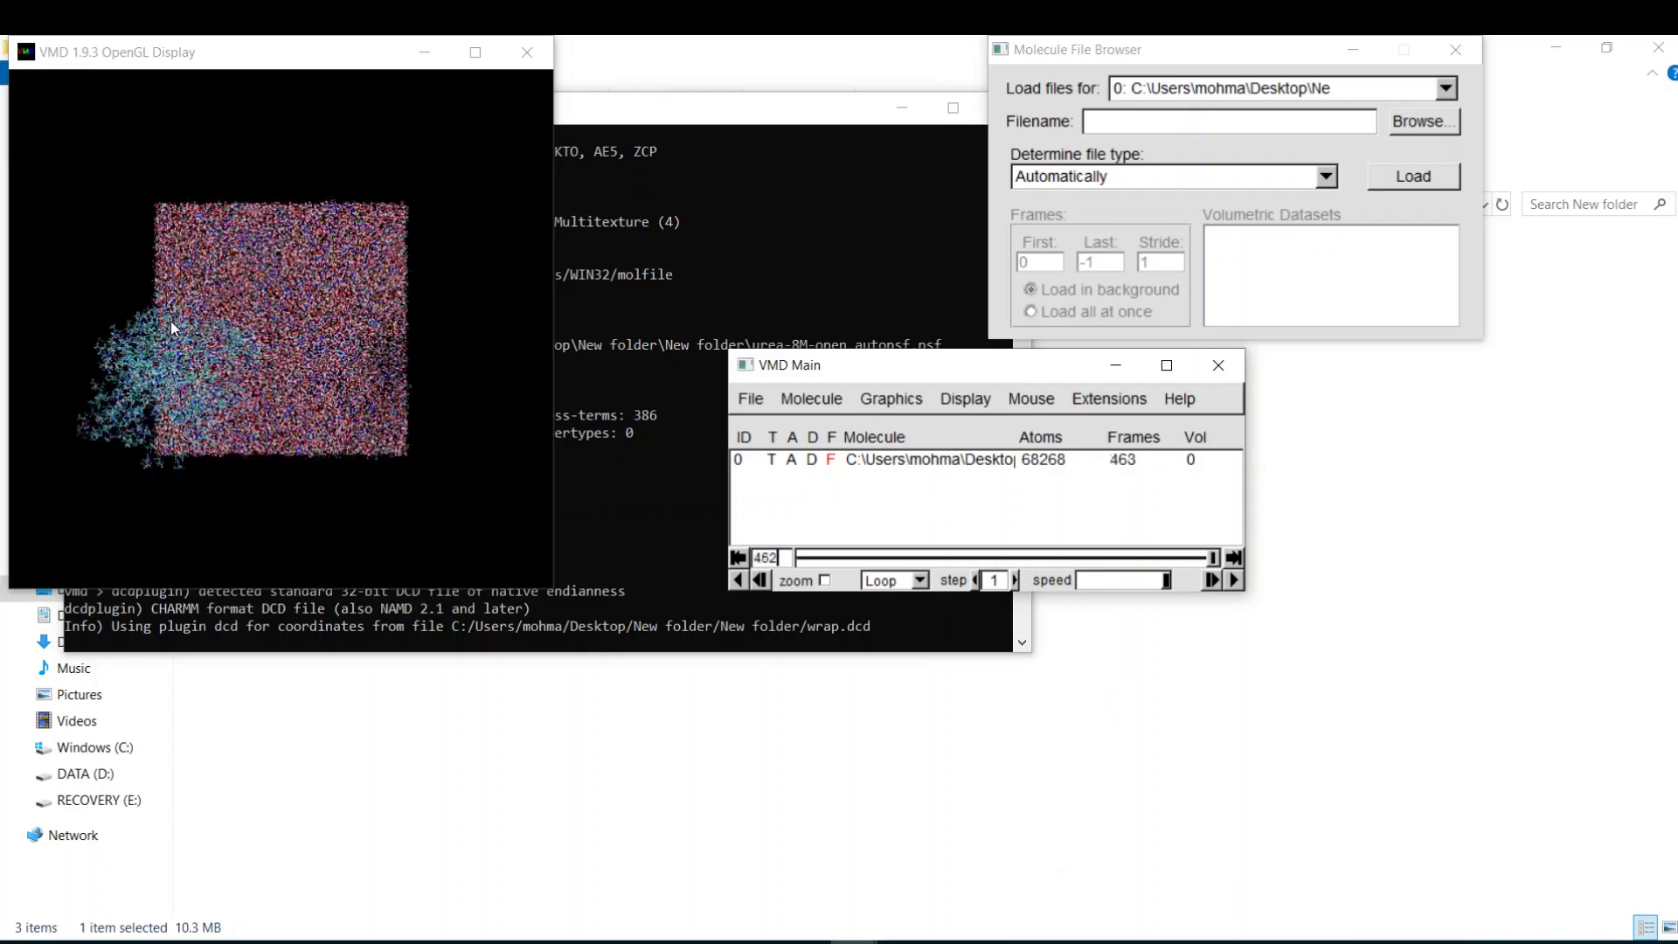
drag(175, 328, 287, 334)
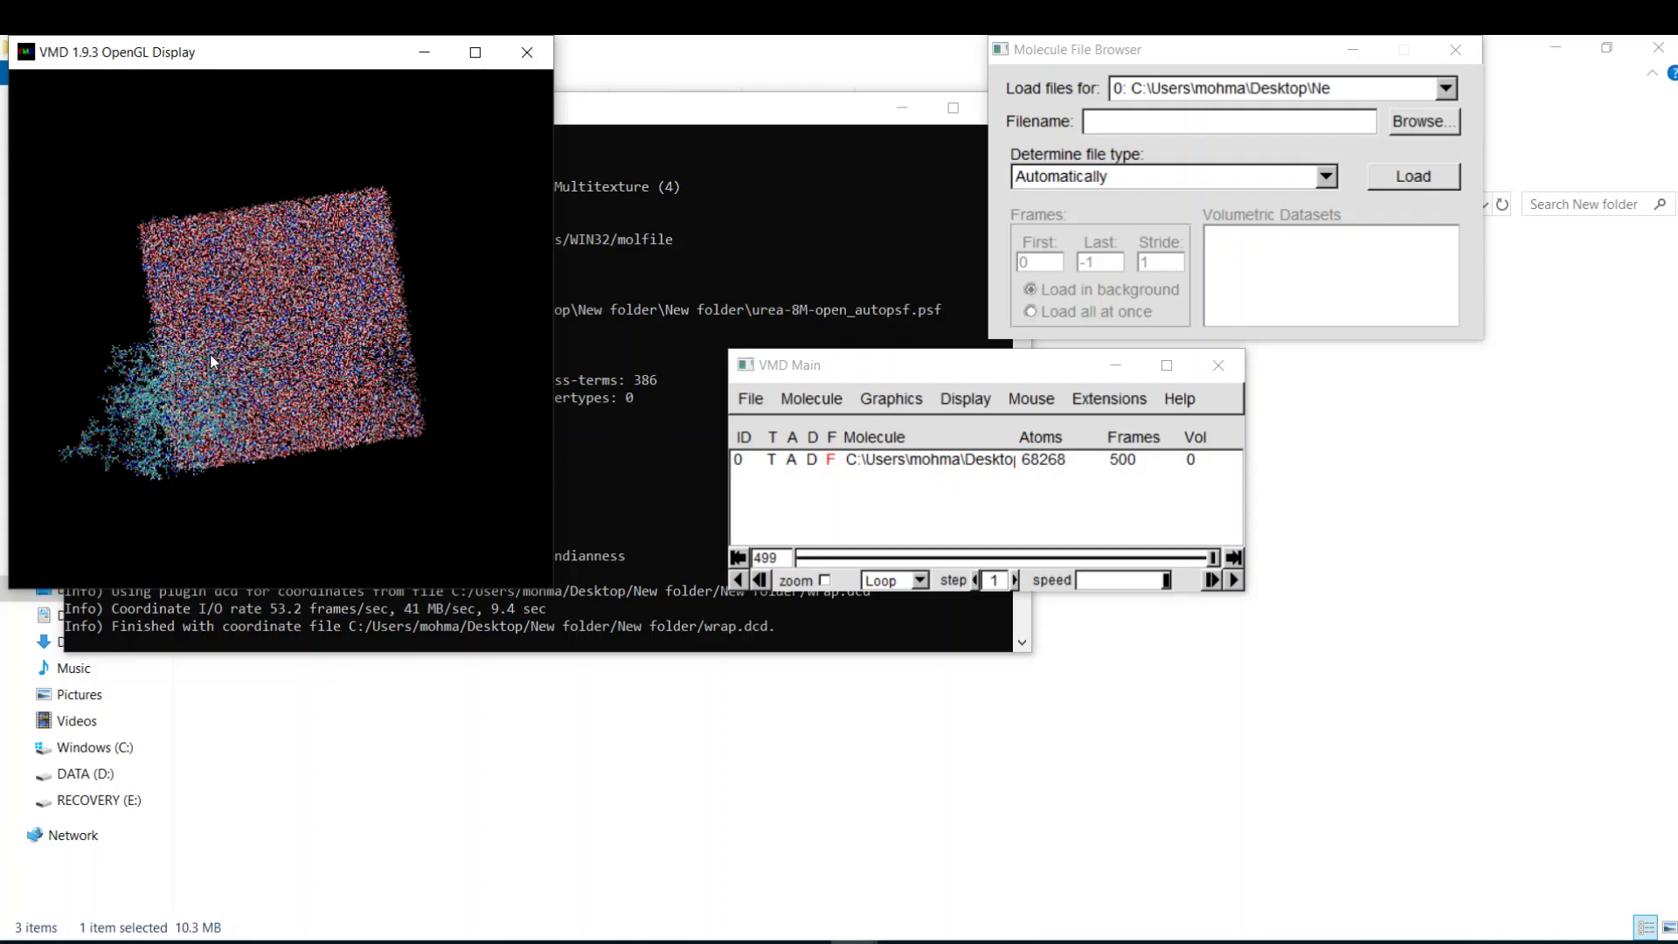
drag(212, 361, 245, 326)
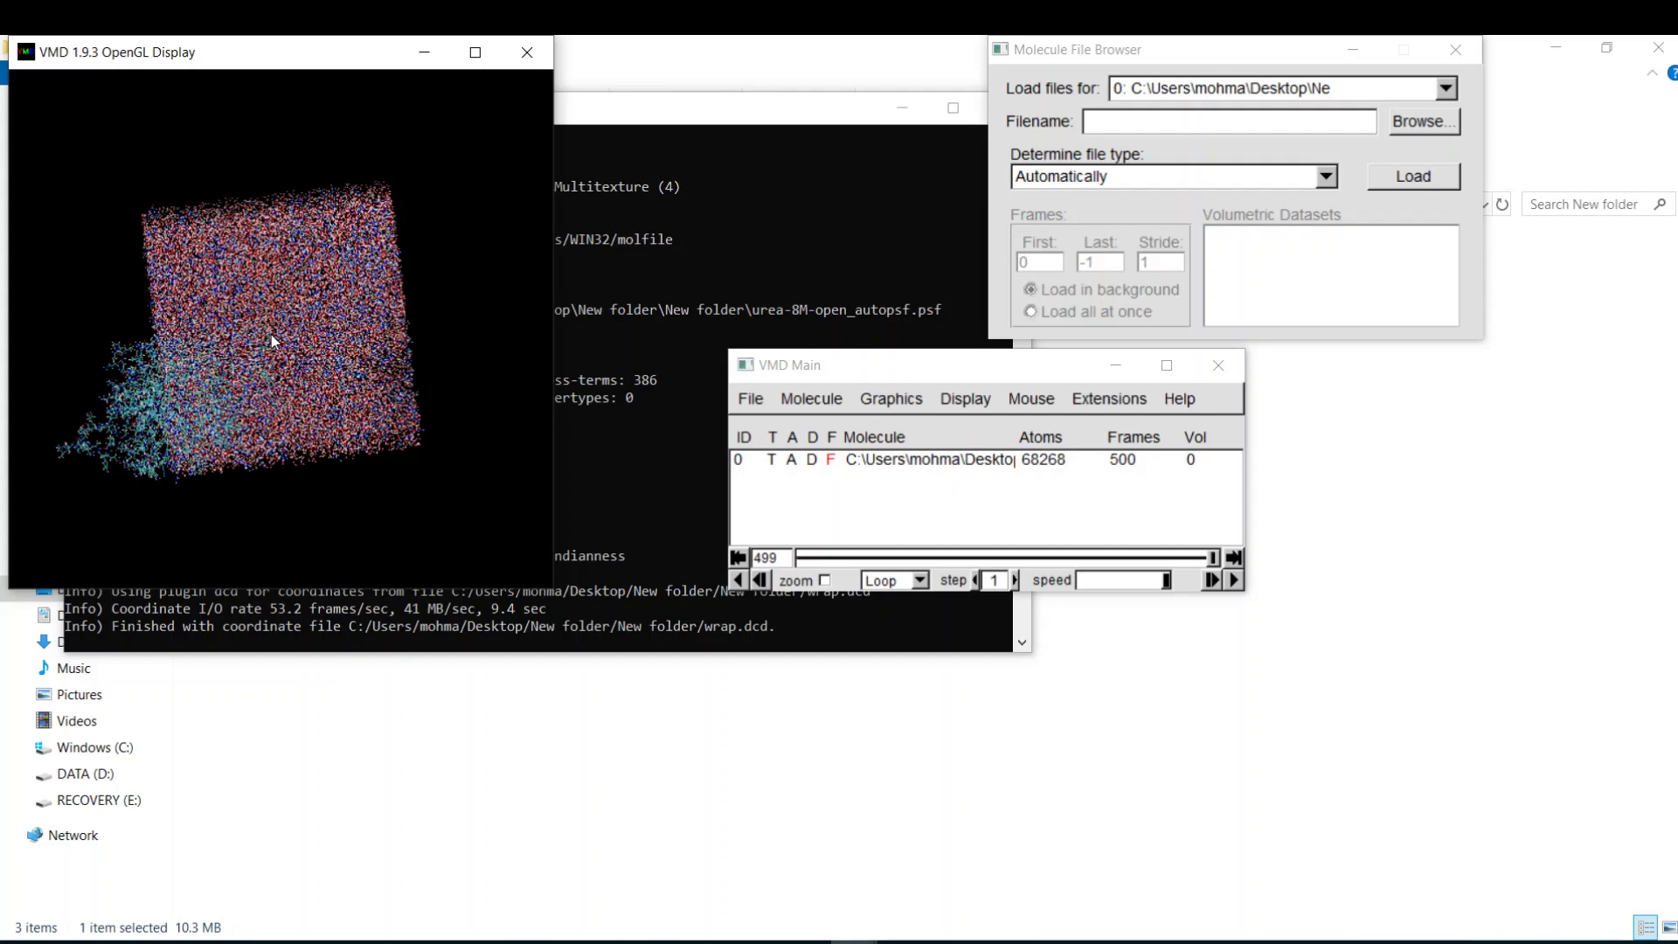
Open New Text Document.txt in Notepad++ and select the full pbc wrap -centersel "protein" command on line 2
click(380, 742)
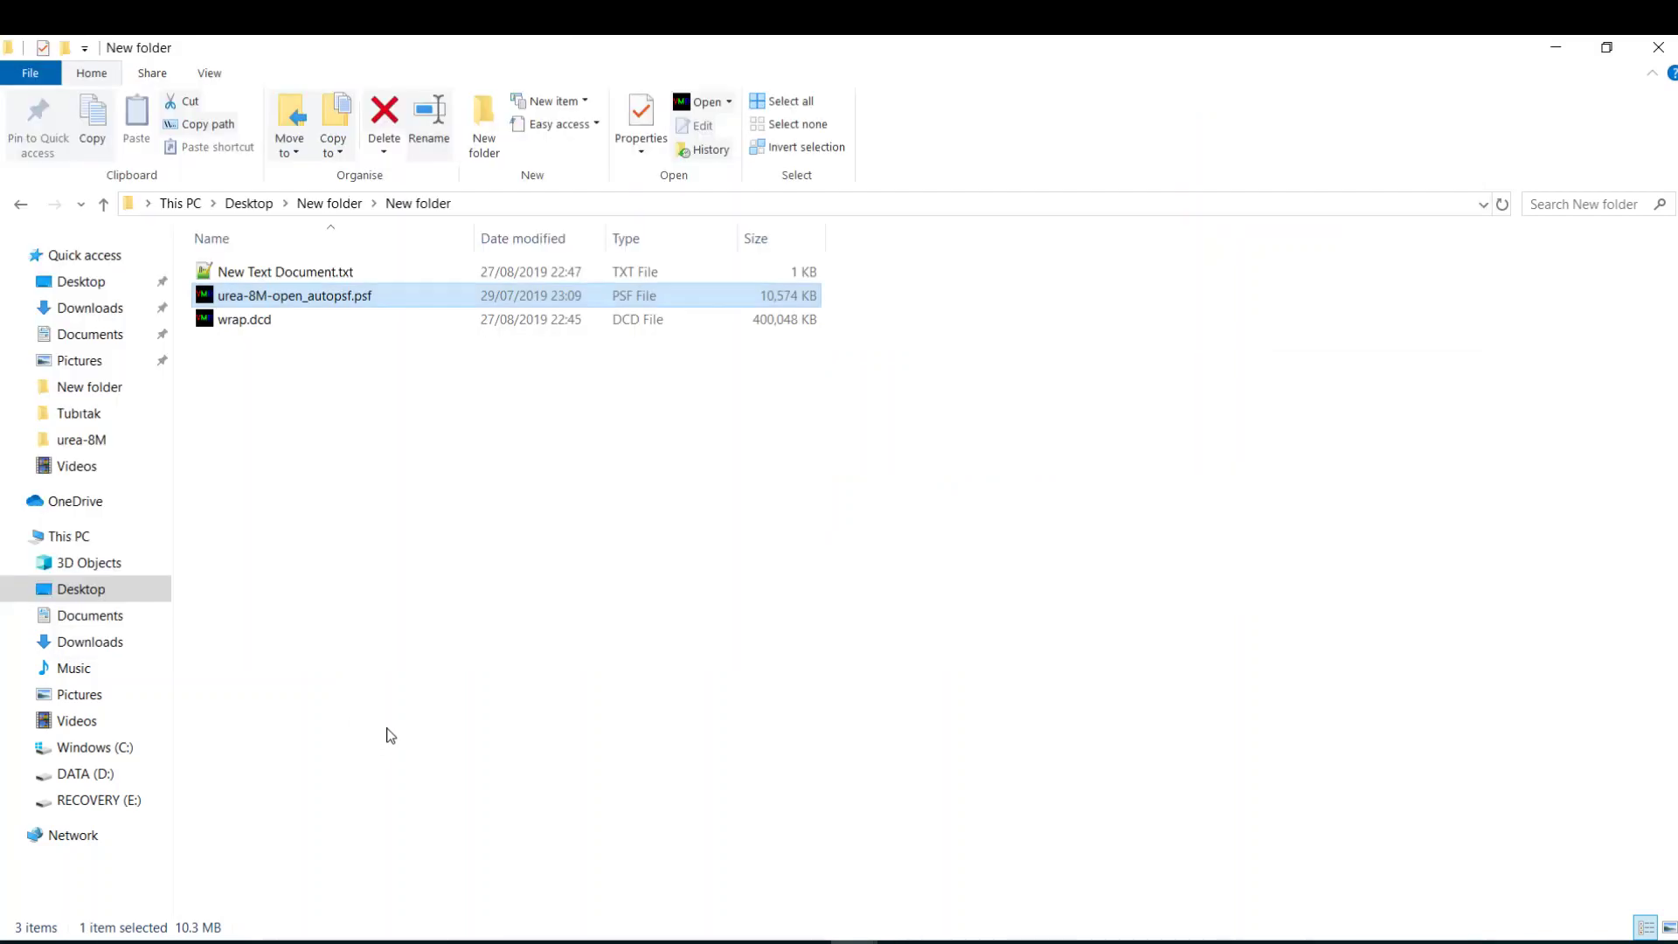
double_click(297, 271)
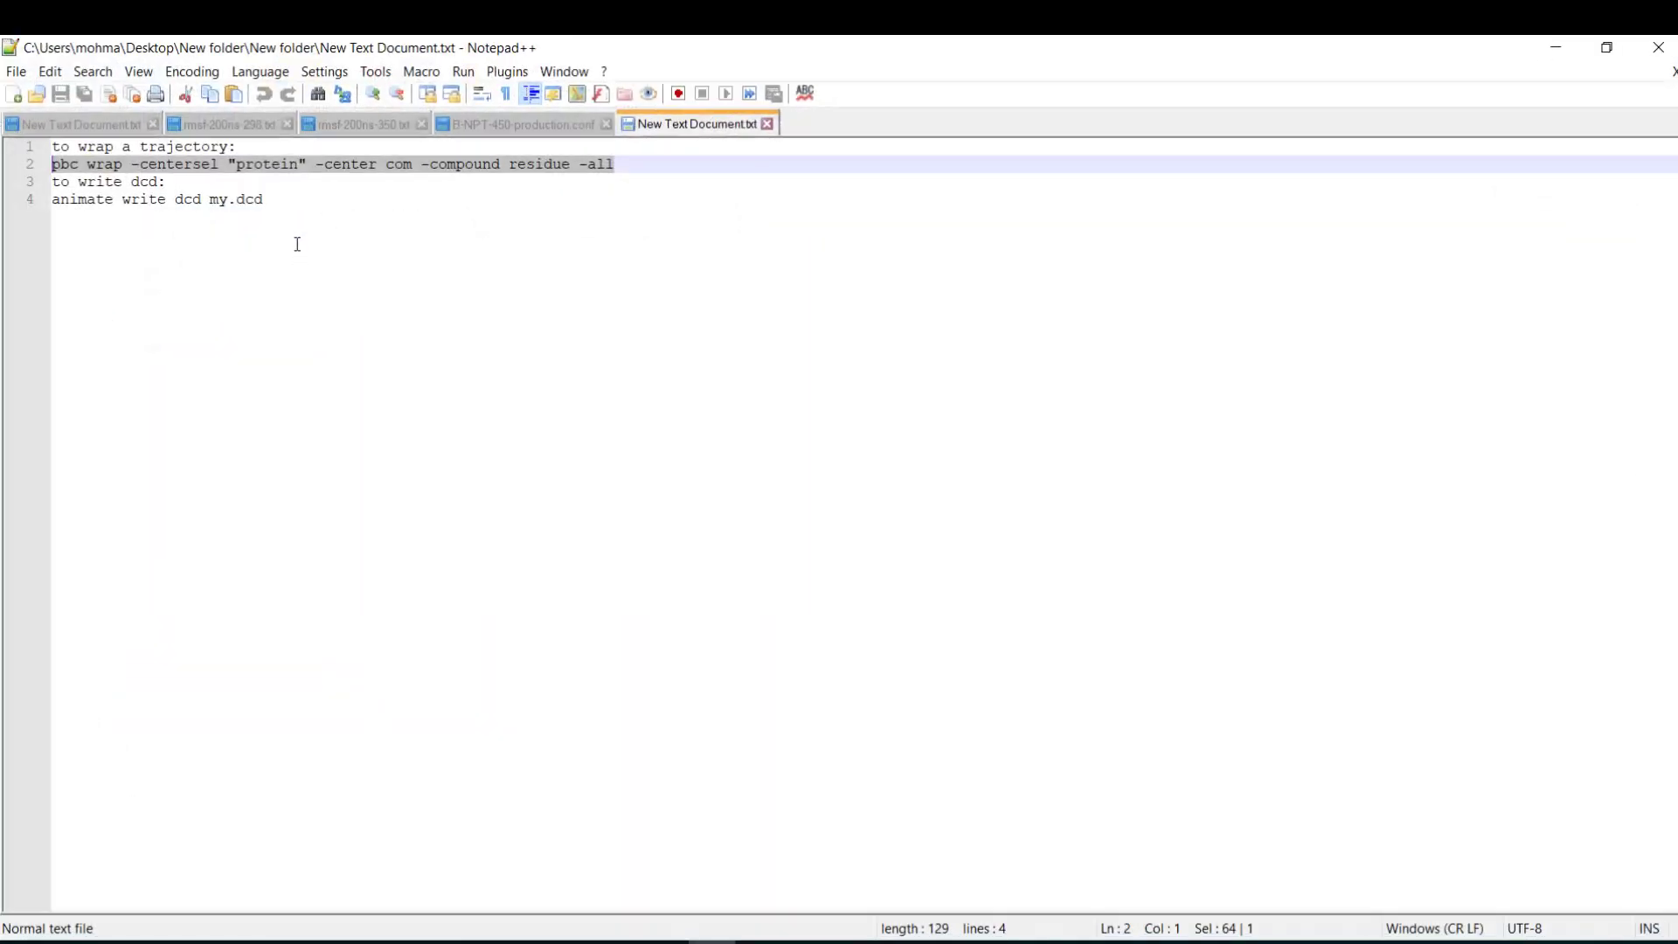
drag(230, 166, 236, 167)
triple_click(236, 167)
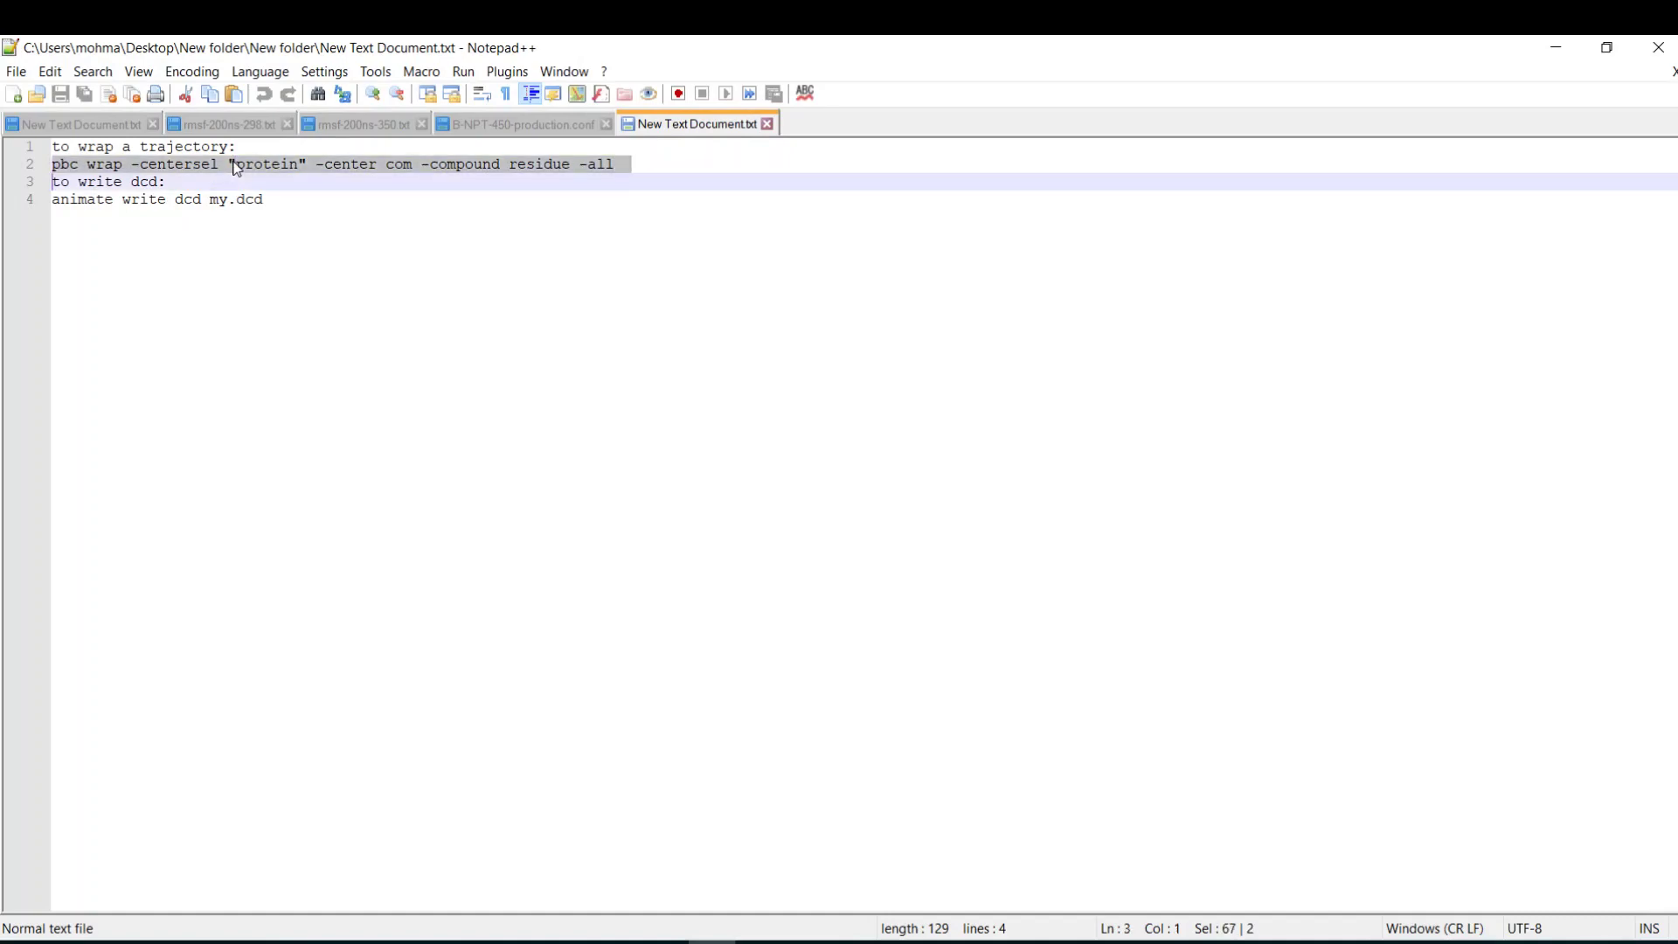
click(212, 166)
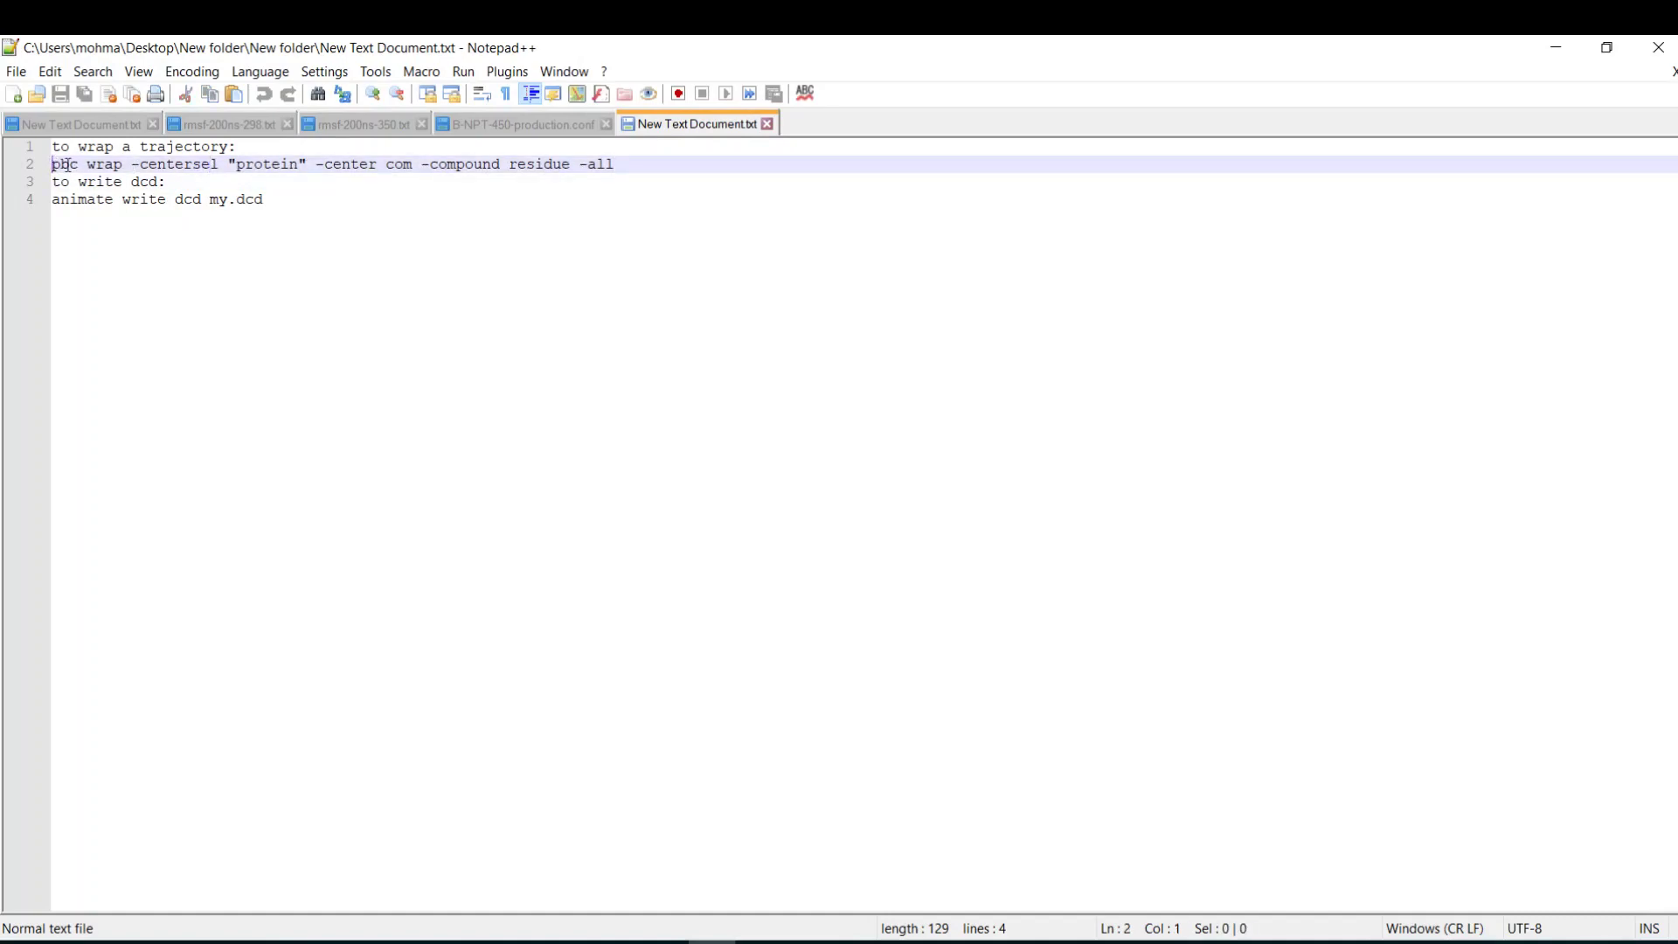
drag(52, 165, 615, 163)
key(ctrl+c)
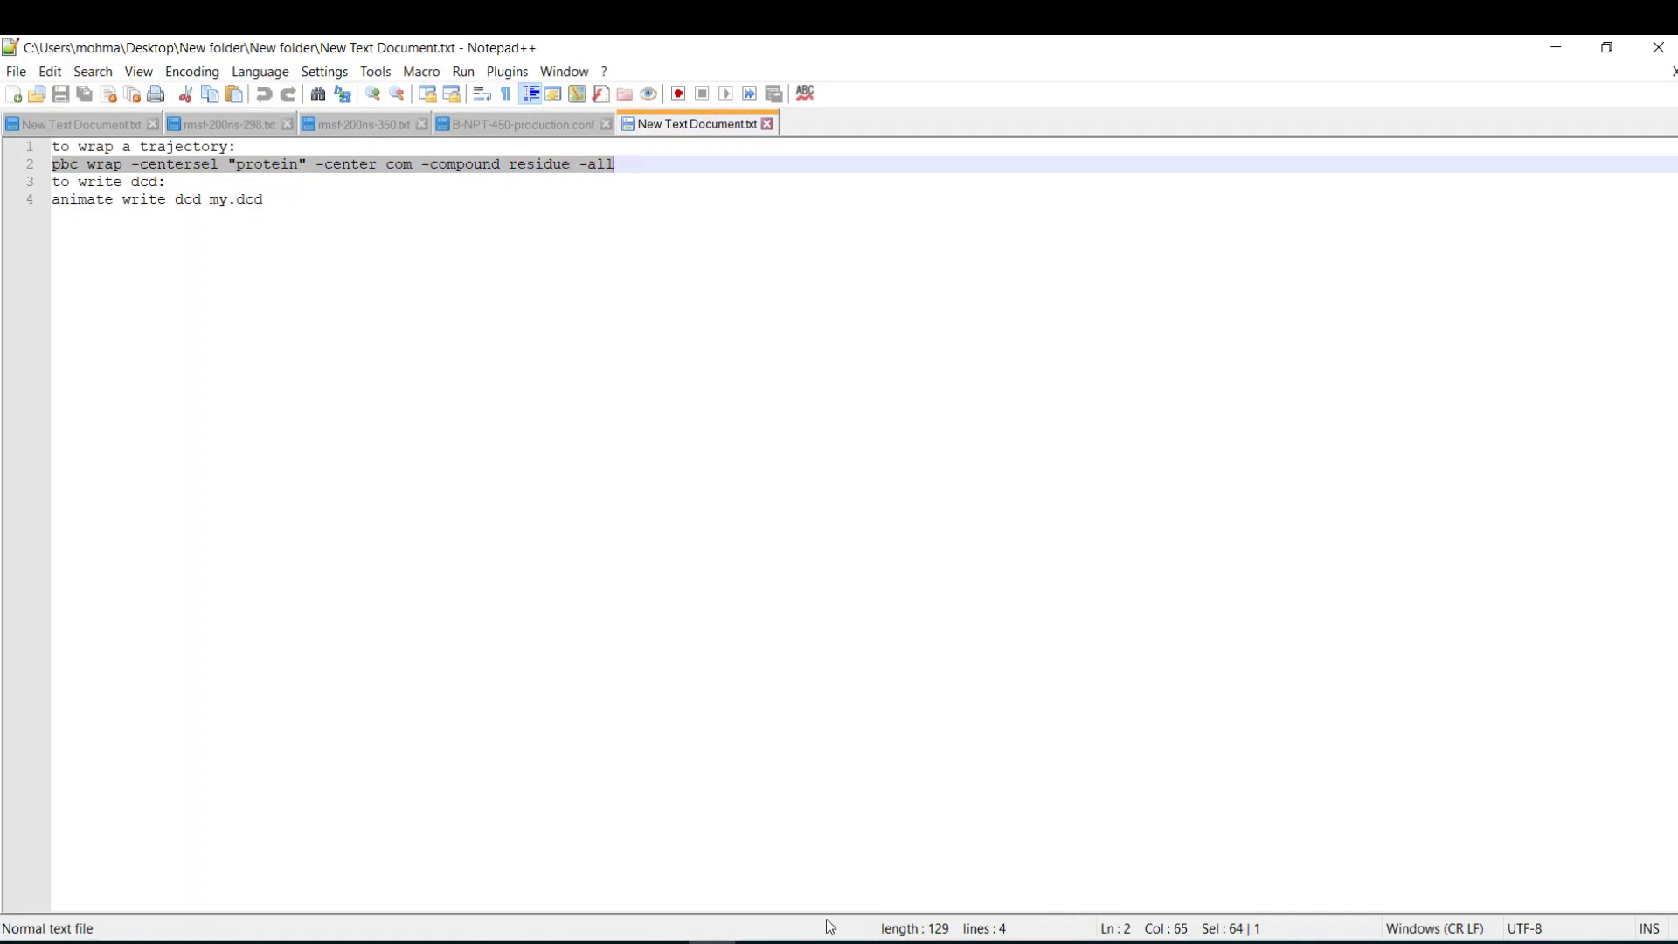
In the Tk console, run pbc wrap -centersel "protein" -center com -compound residue -all
mouse_move(854, 942)
click(941, 862)
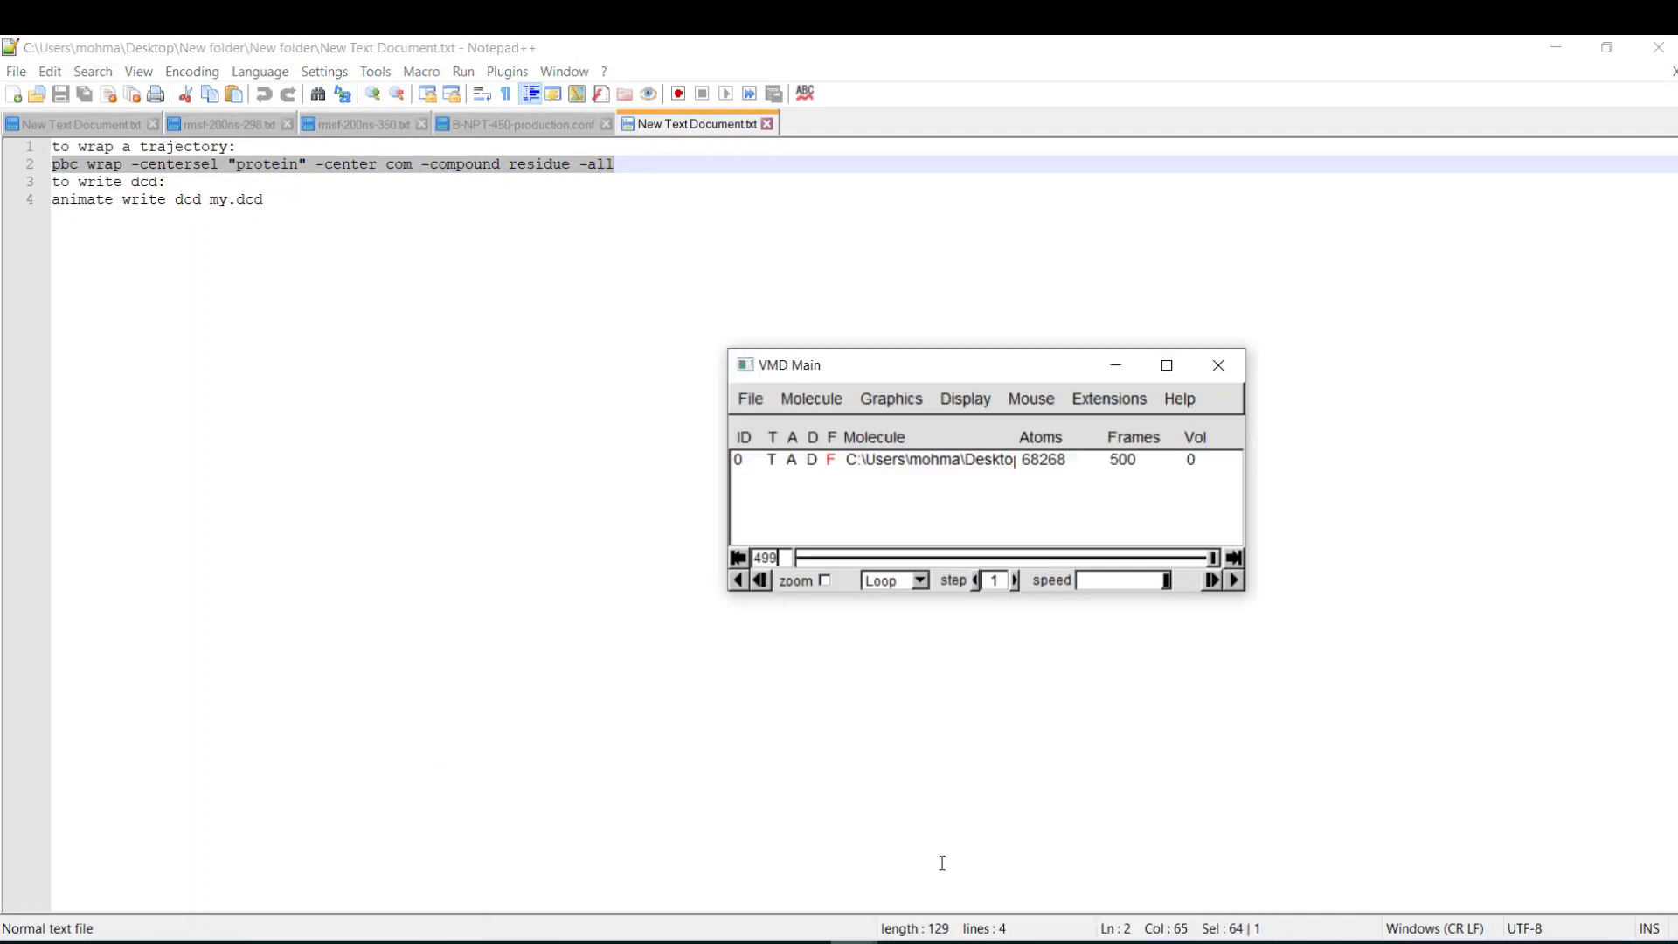
click(1117, 400)
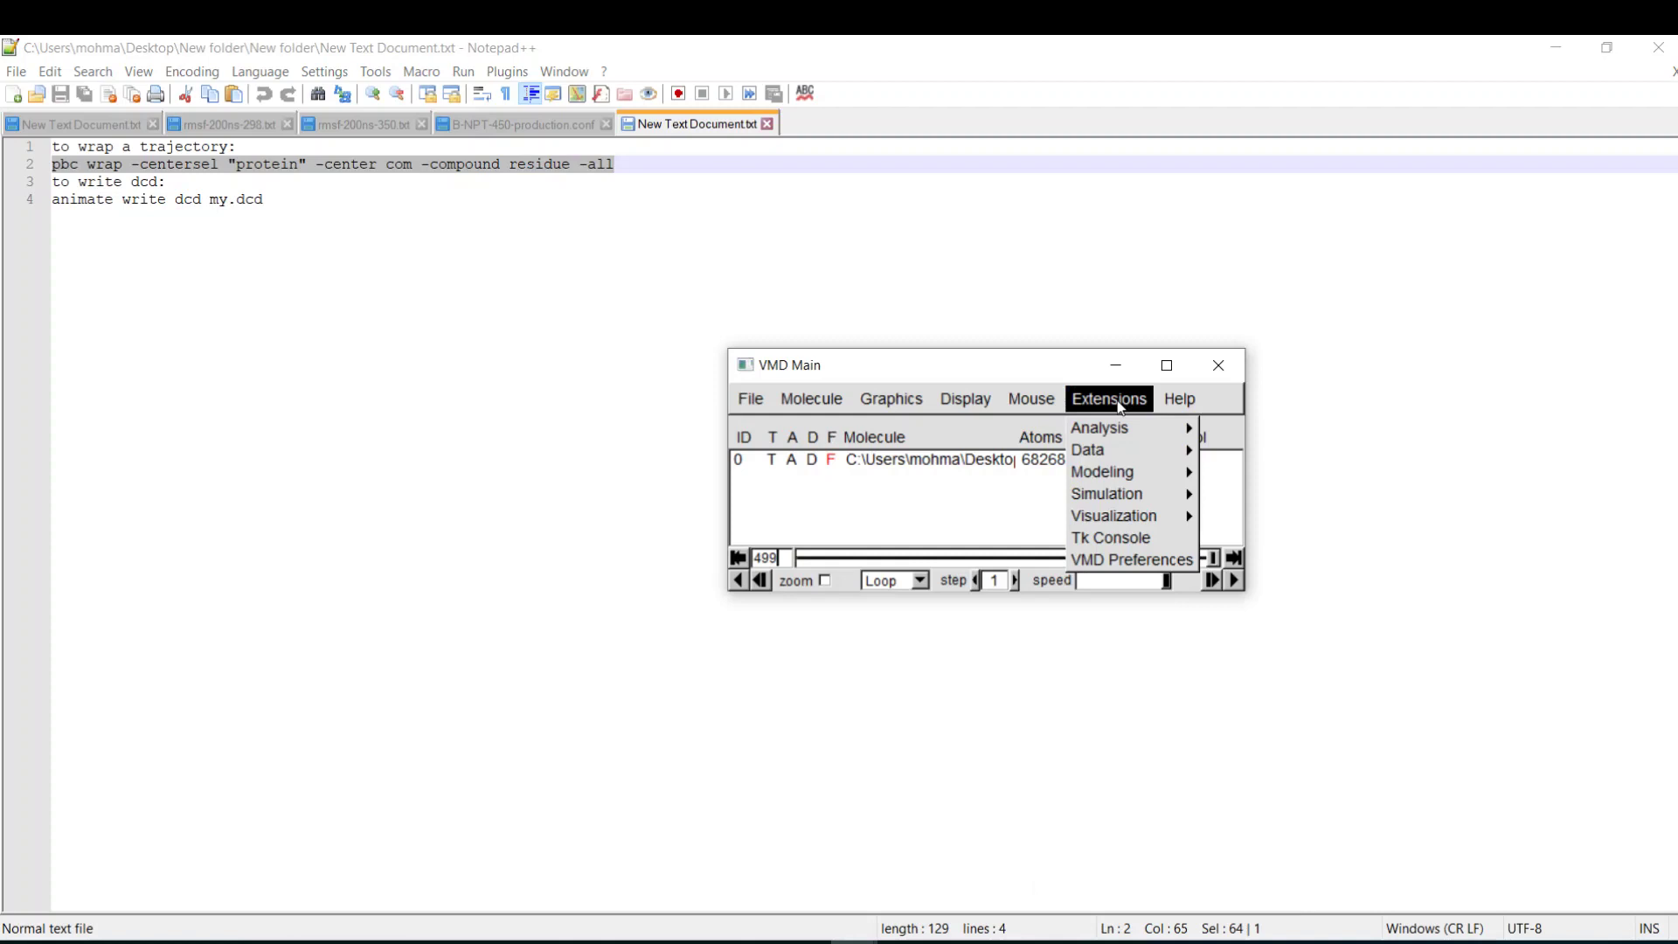
click(1090, 544)
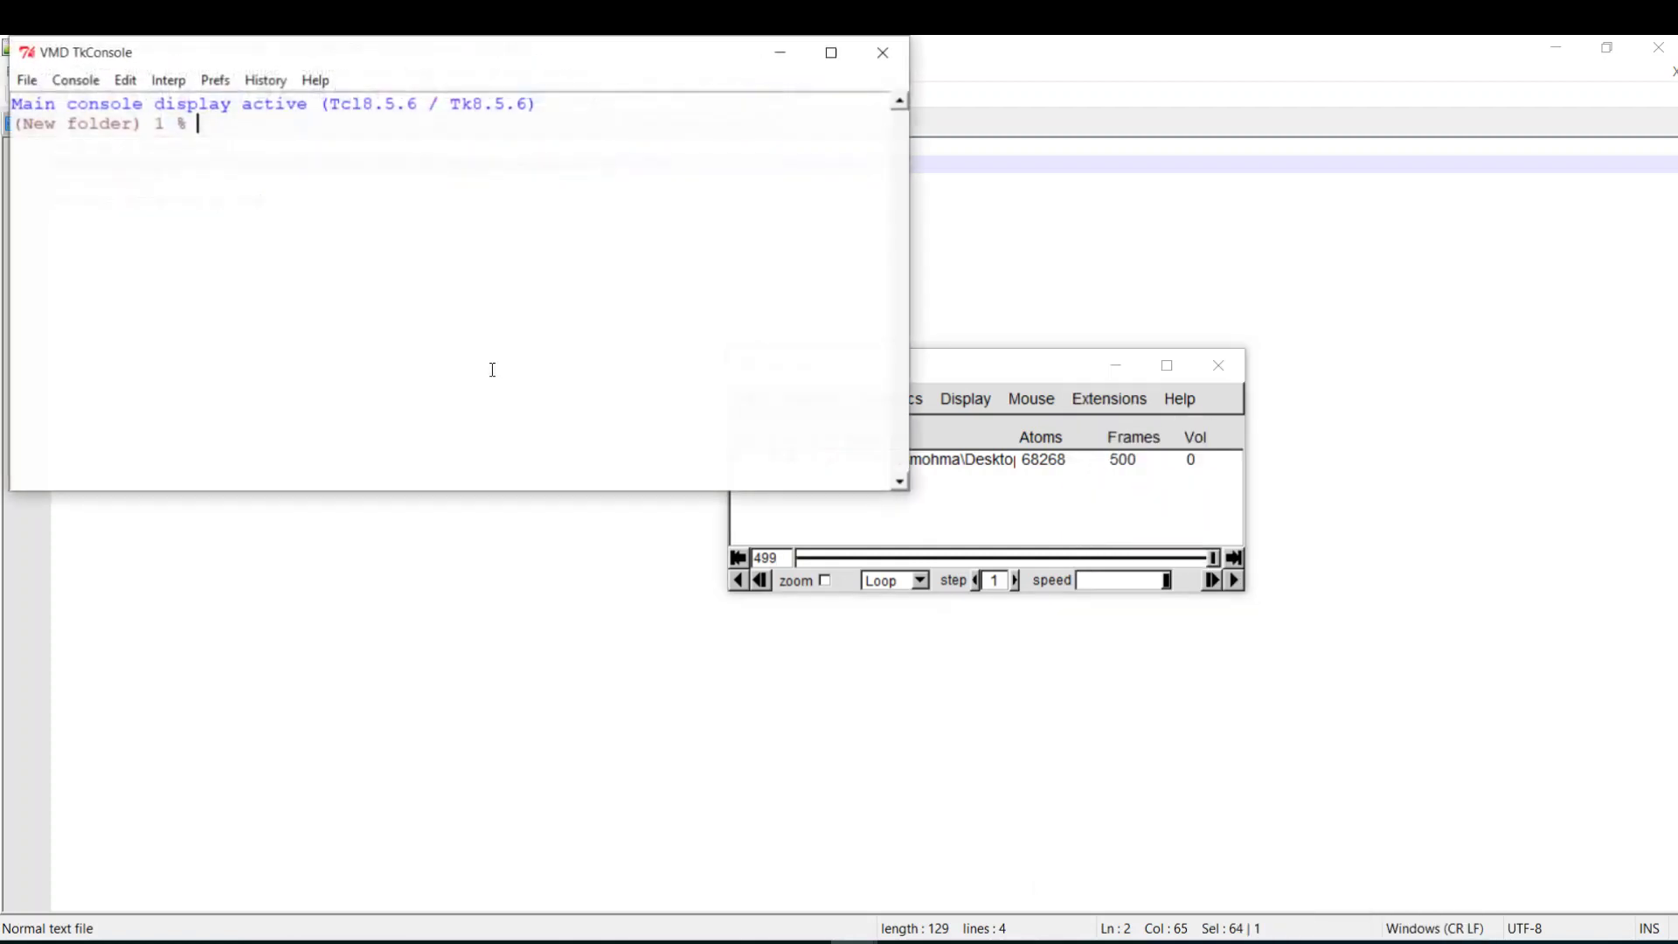
key(ctrl+v)
key(Return)
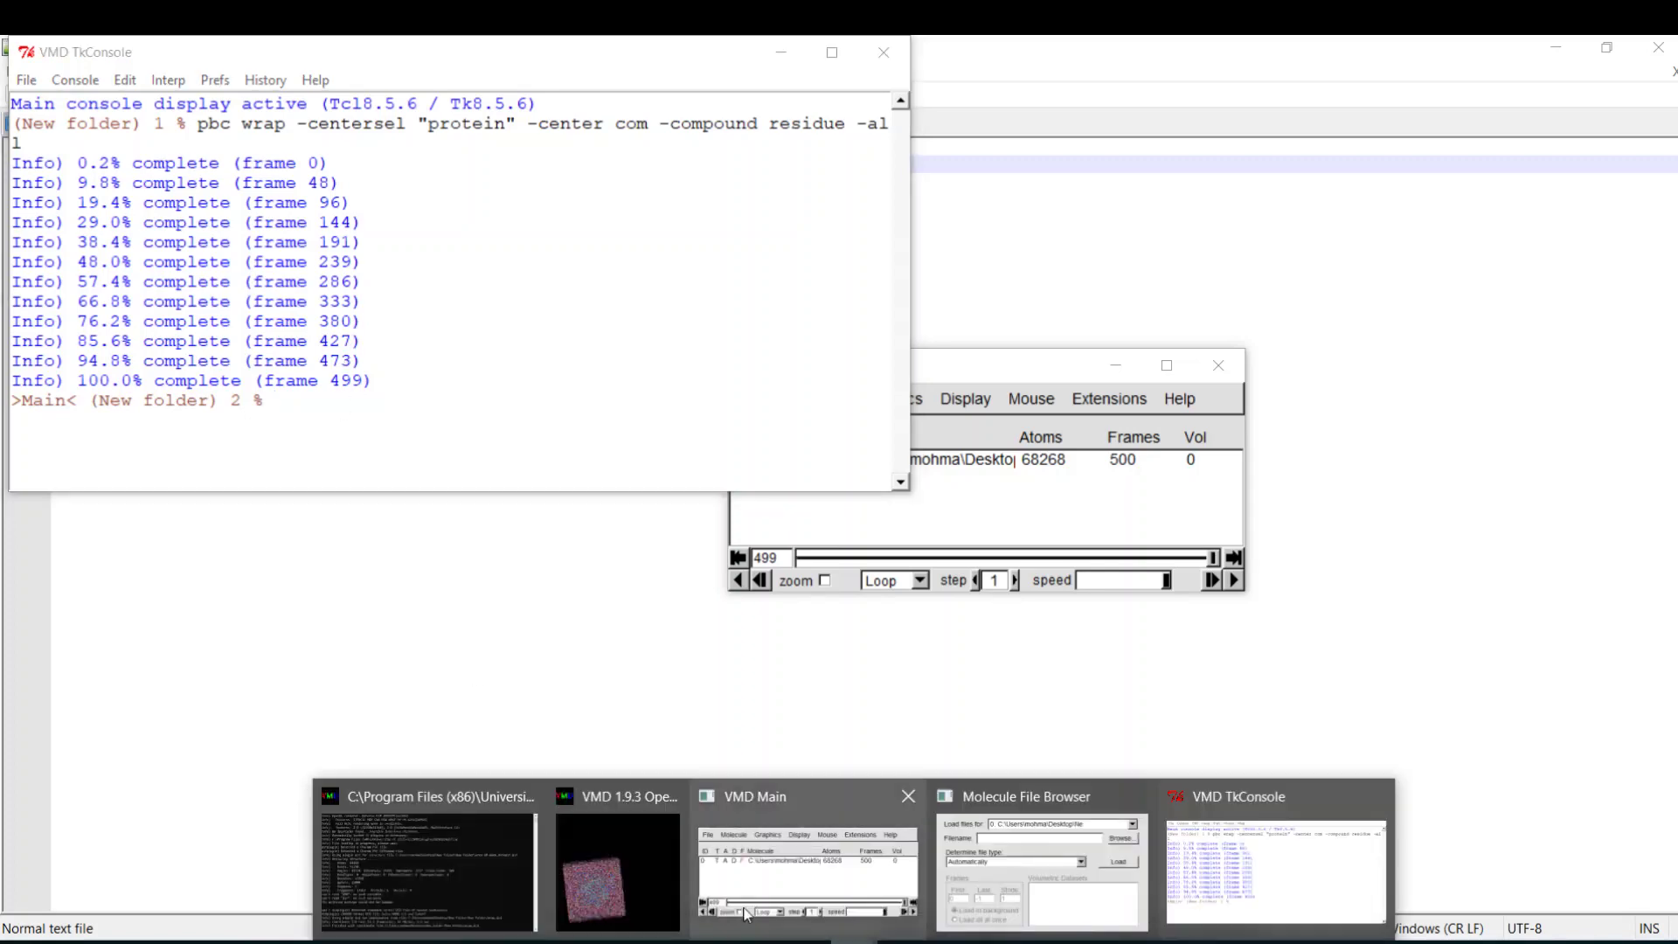
Rotate the wrapped system to check the protein is centred, then return to the notes
click(577, 865)
drag(230, 463, 262, 352)
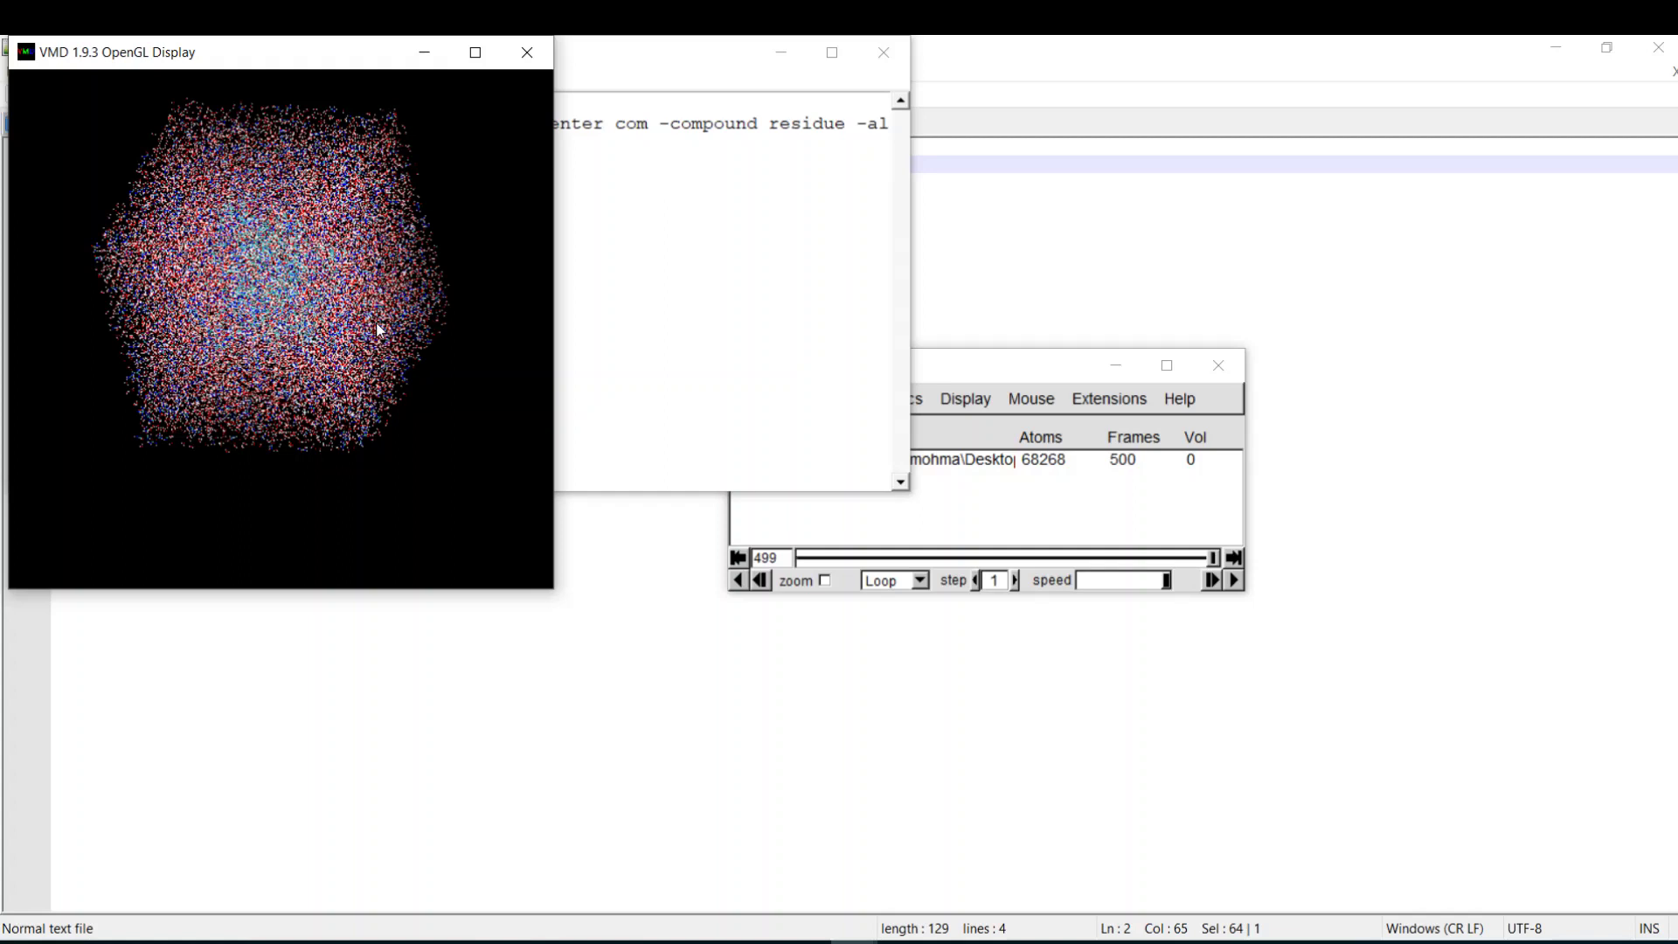
click(710, 941)
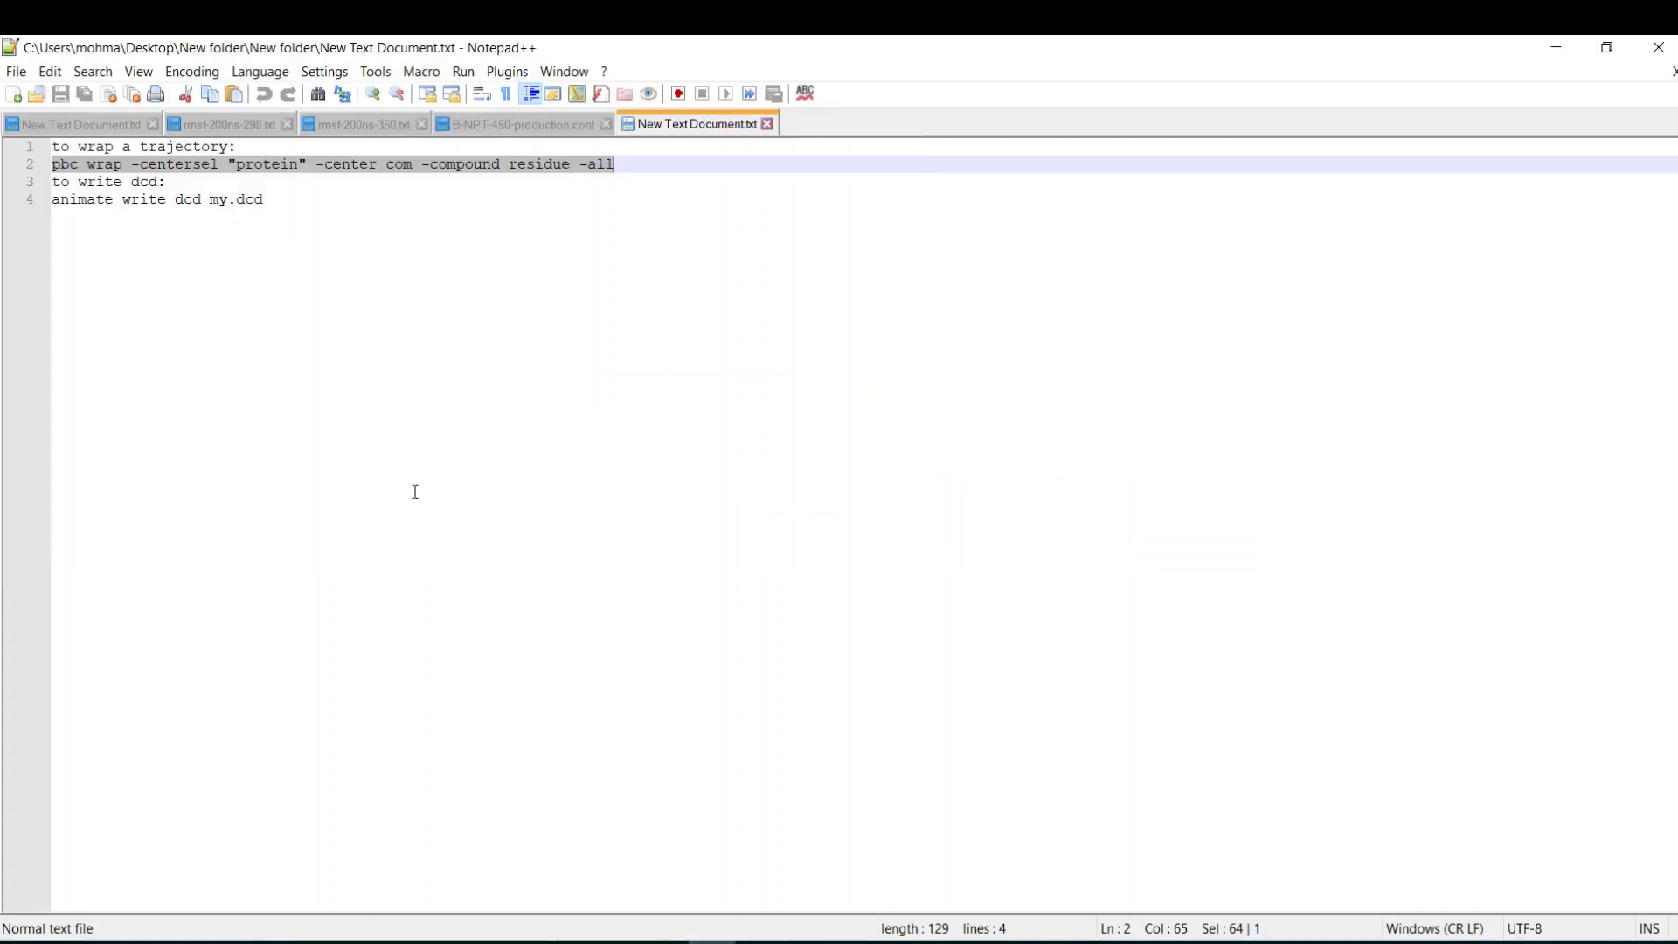
Replace my.dcd with a new output file name and select the whole write-dcd command line
double_click(221, 201)
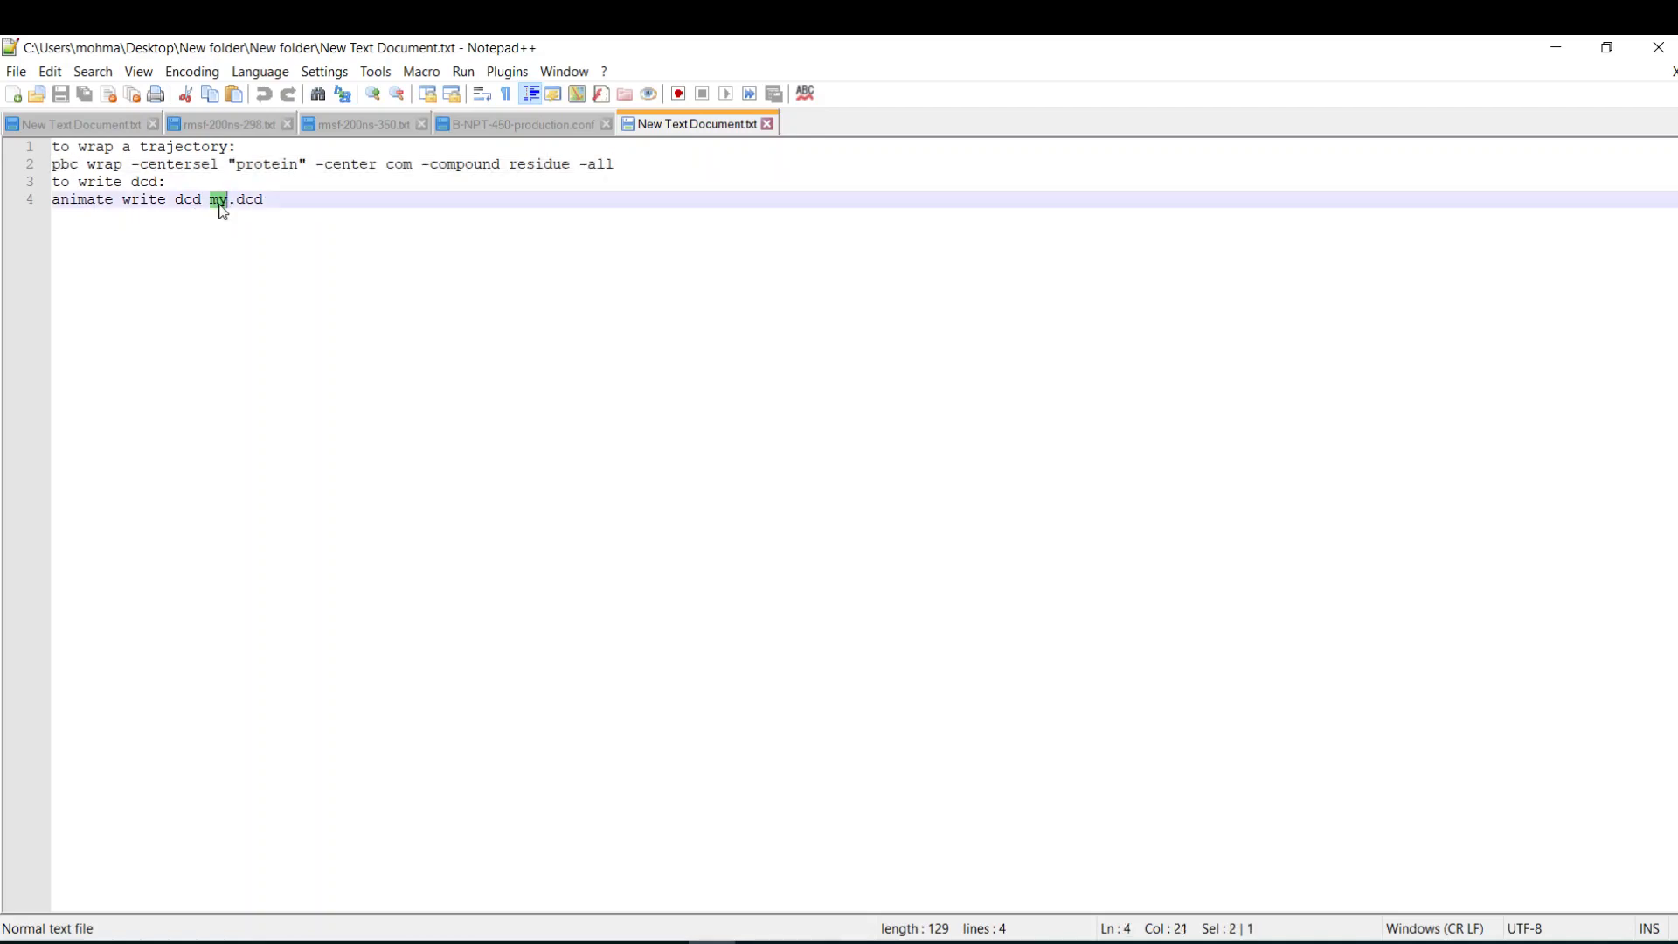
text(mohamed)
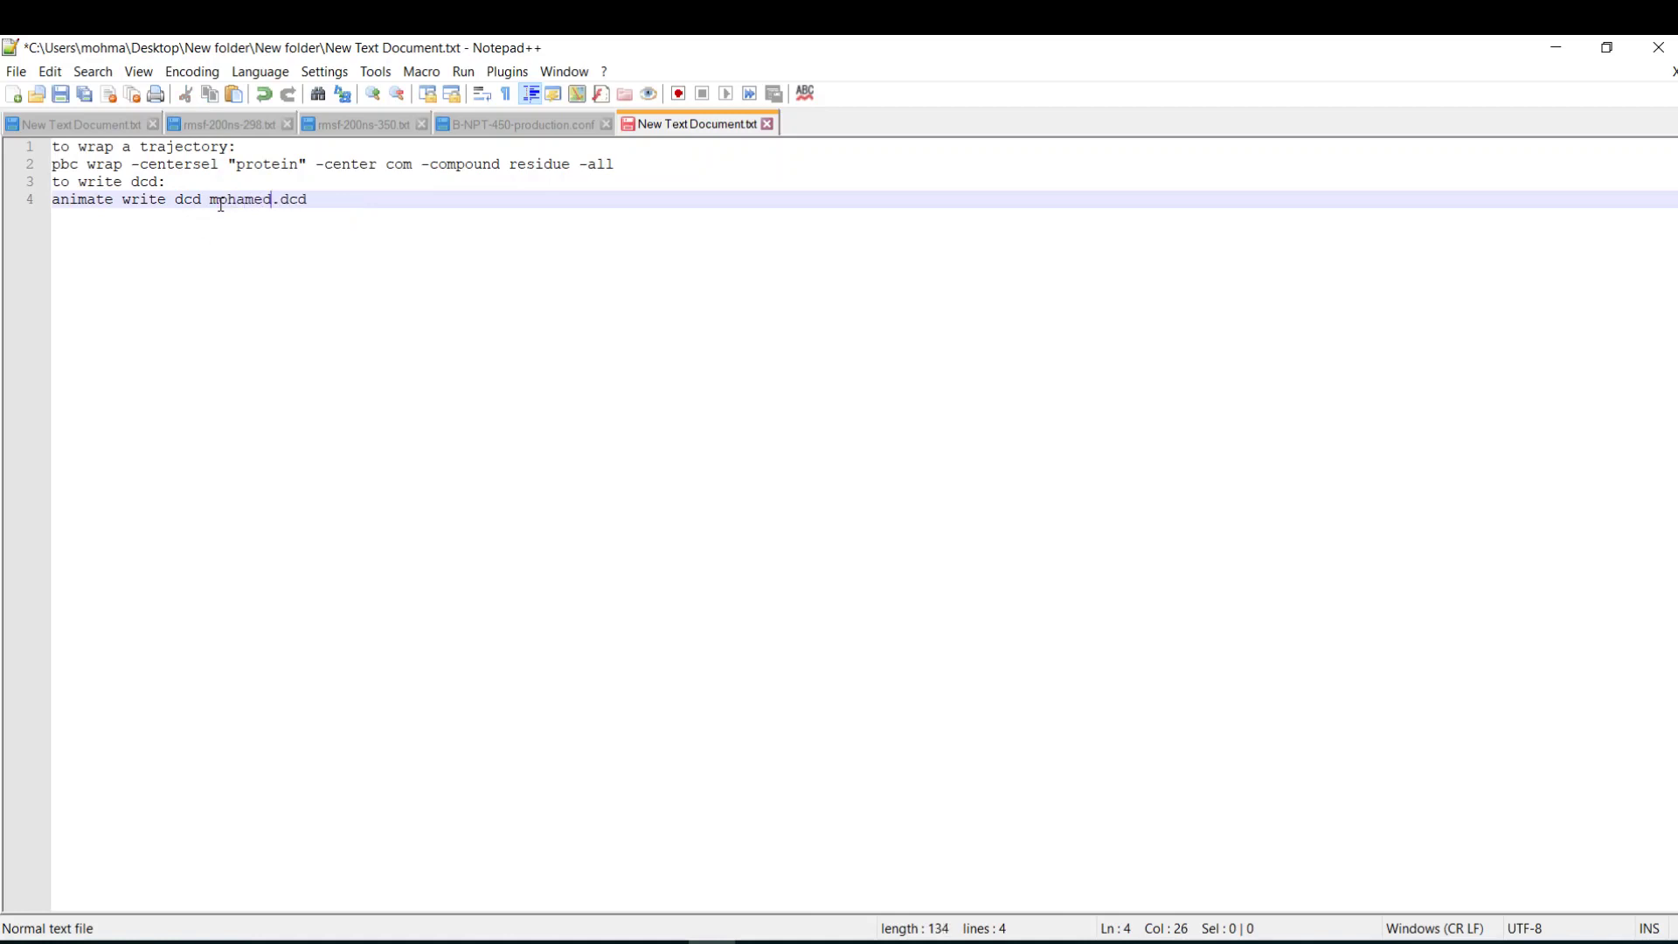
drag(317, 200, 40, 203)
key(ctrl+c)
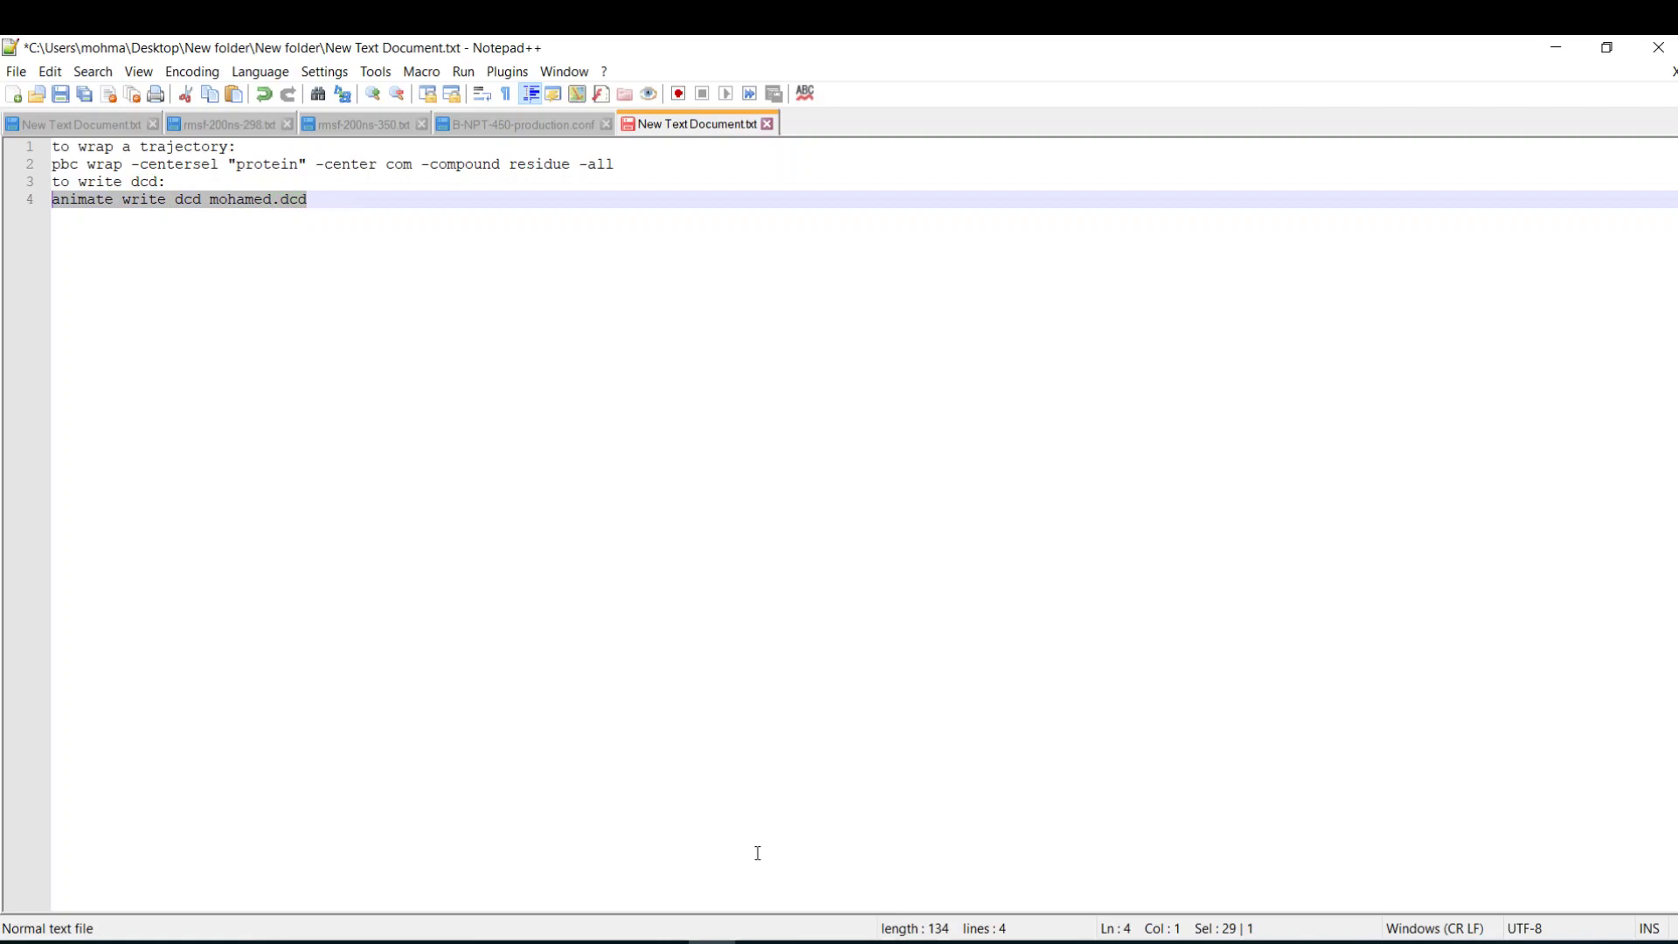
click(855, 941)
Run the animate write dcd command in the VMD console to save the wrapped frames
click(1171, 880)
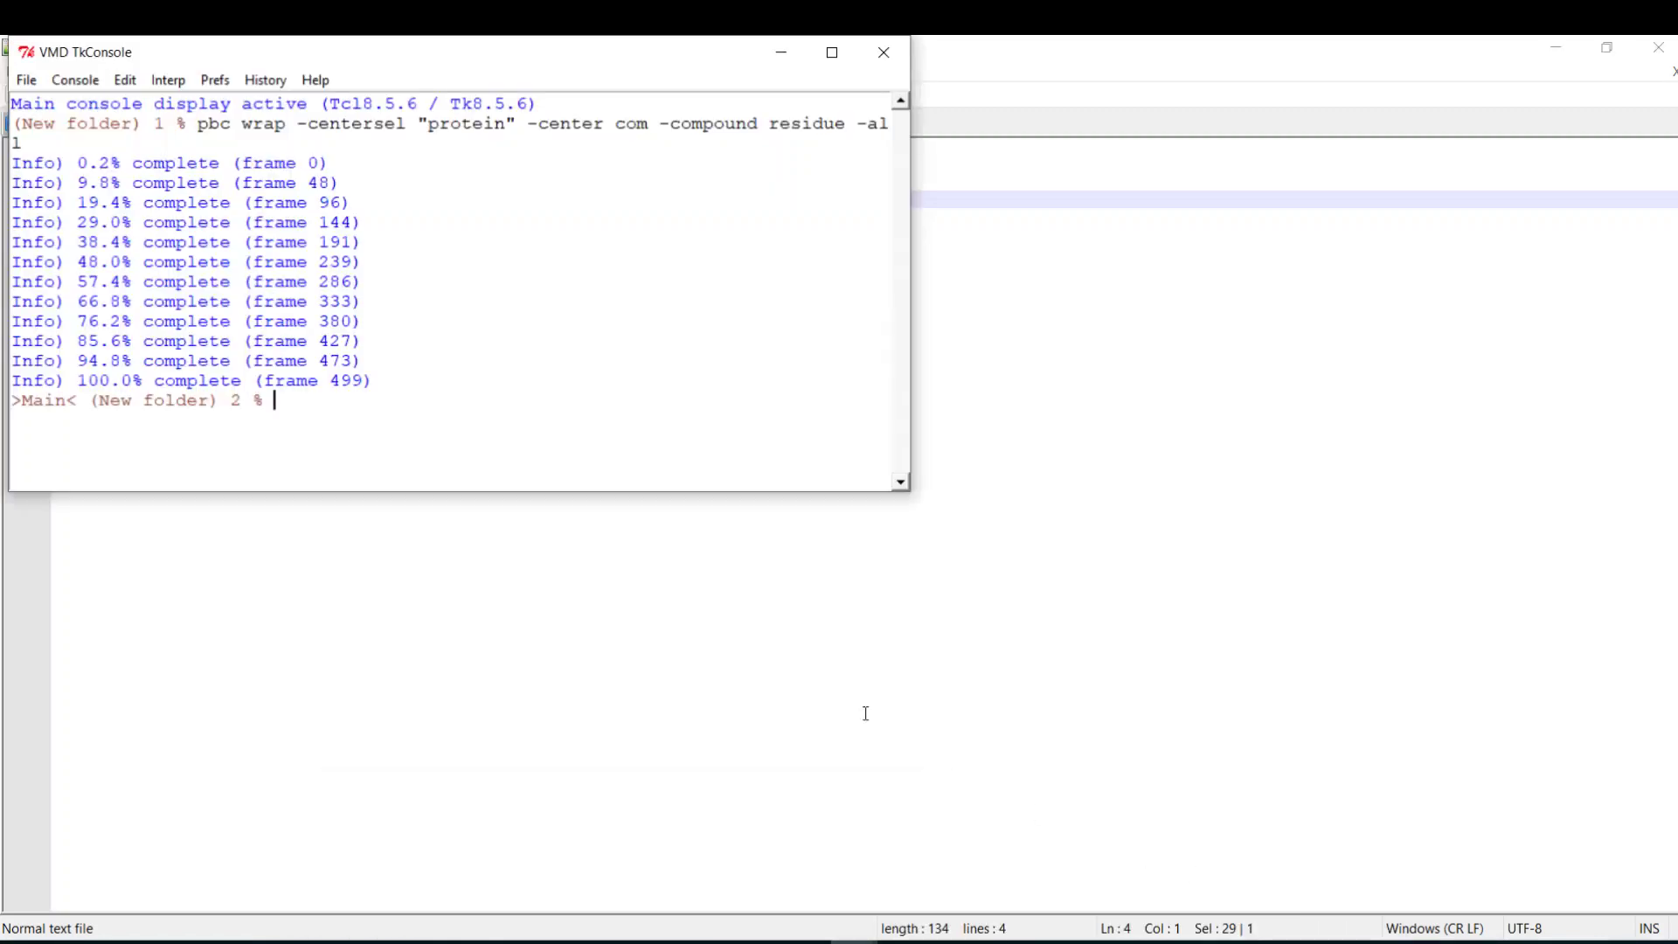
key(ctrl+v)
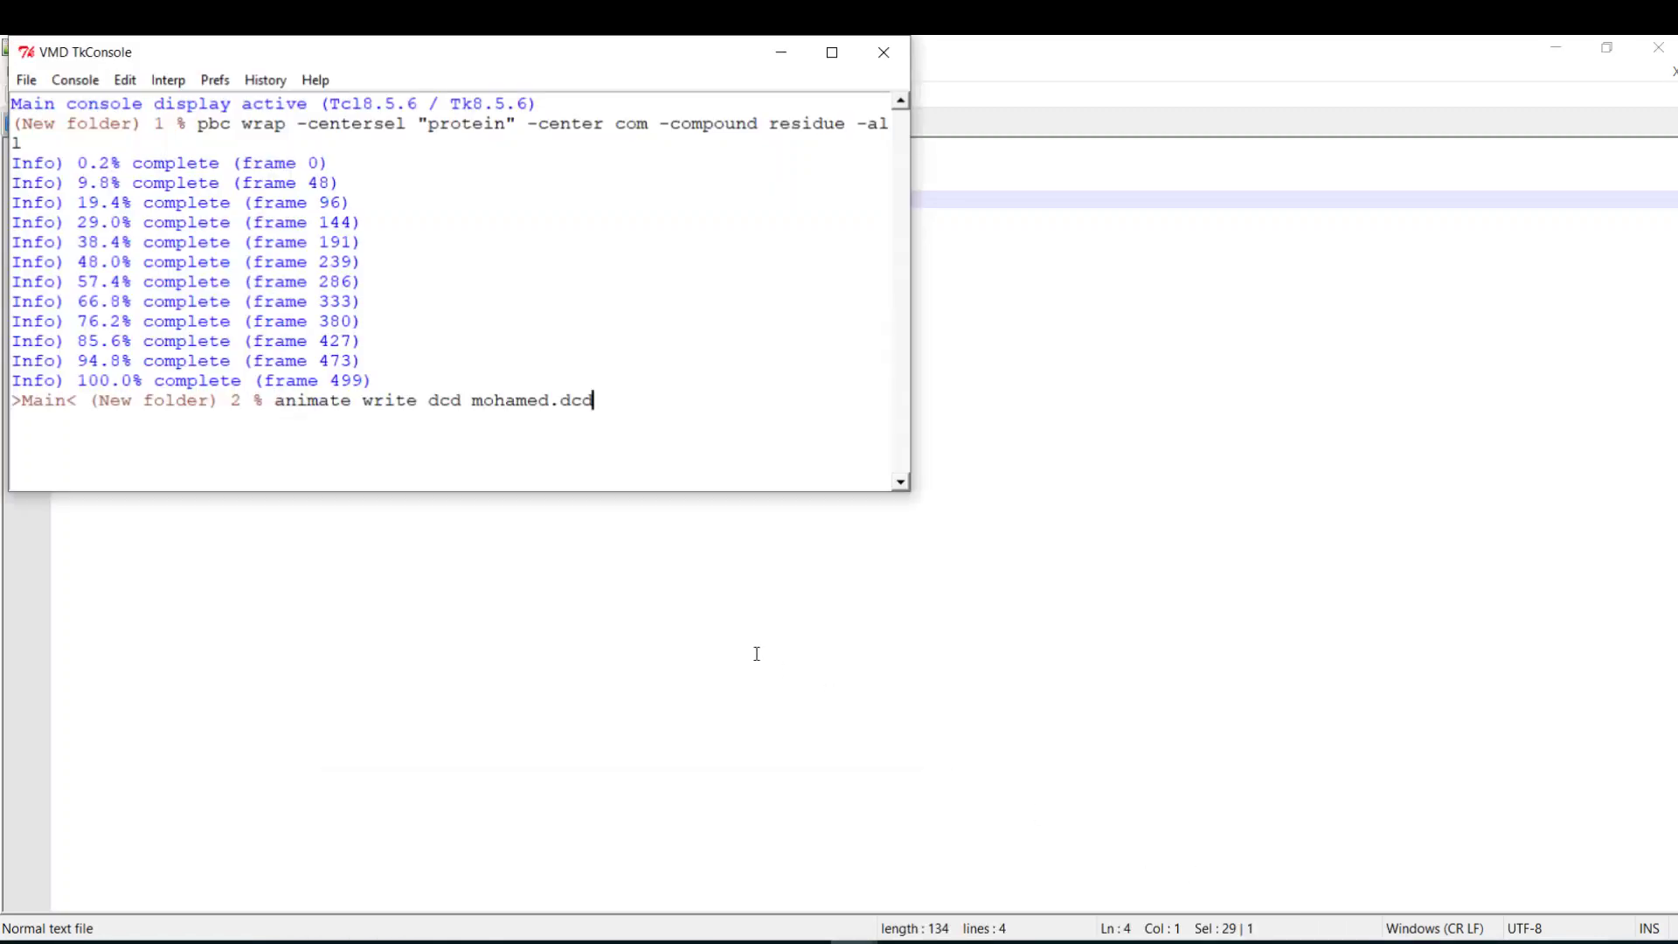
key(Return)
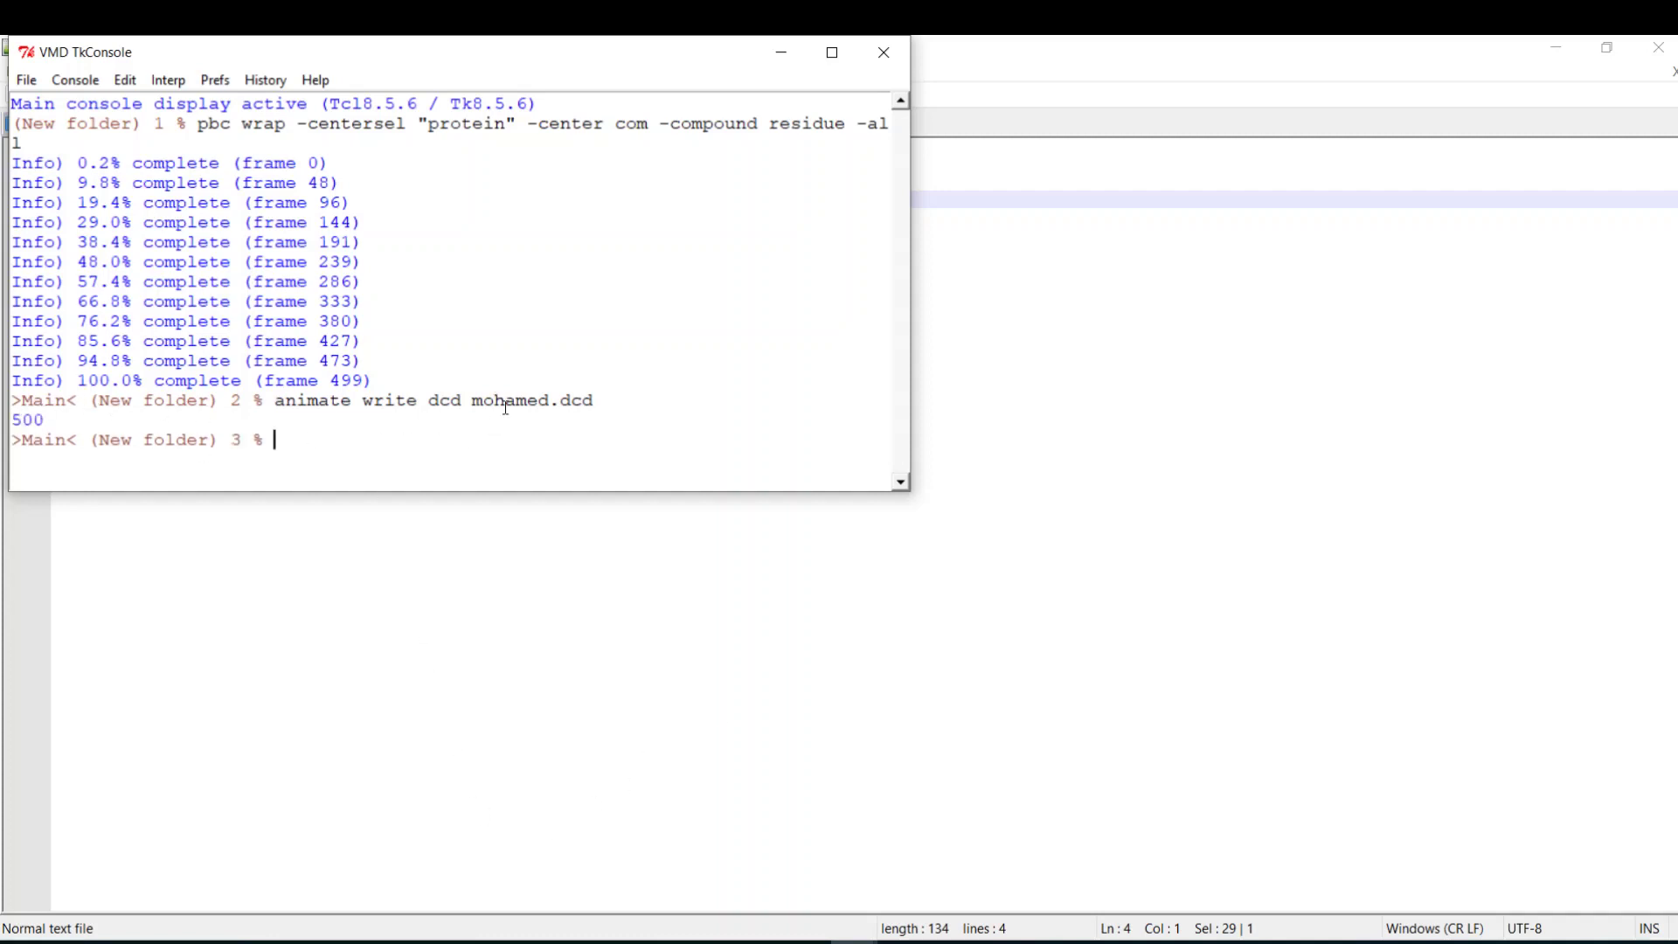
Confirm the new DCD appears in the working folder, then close all VMD windows
click(233, 942)
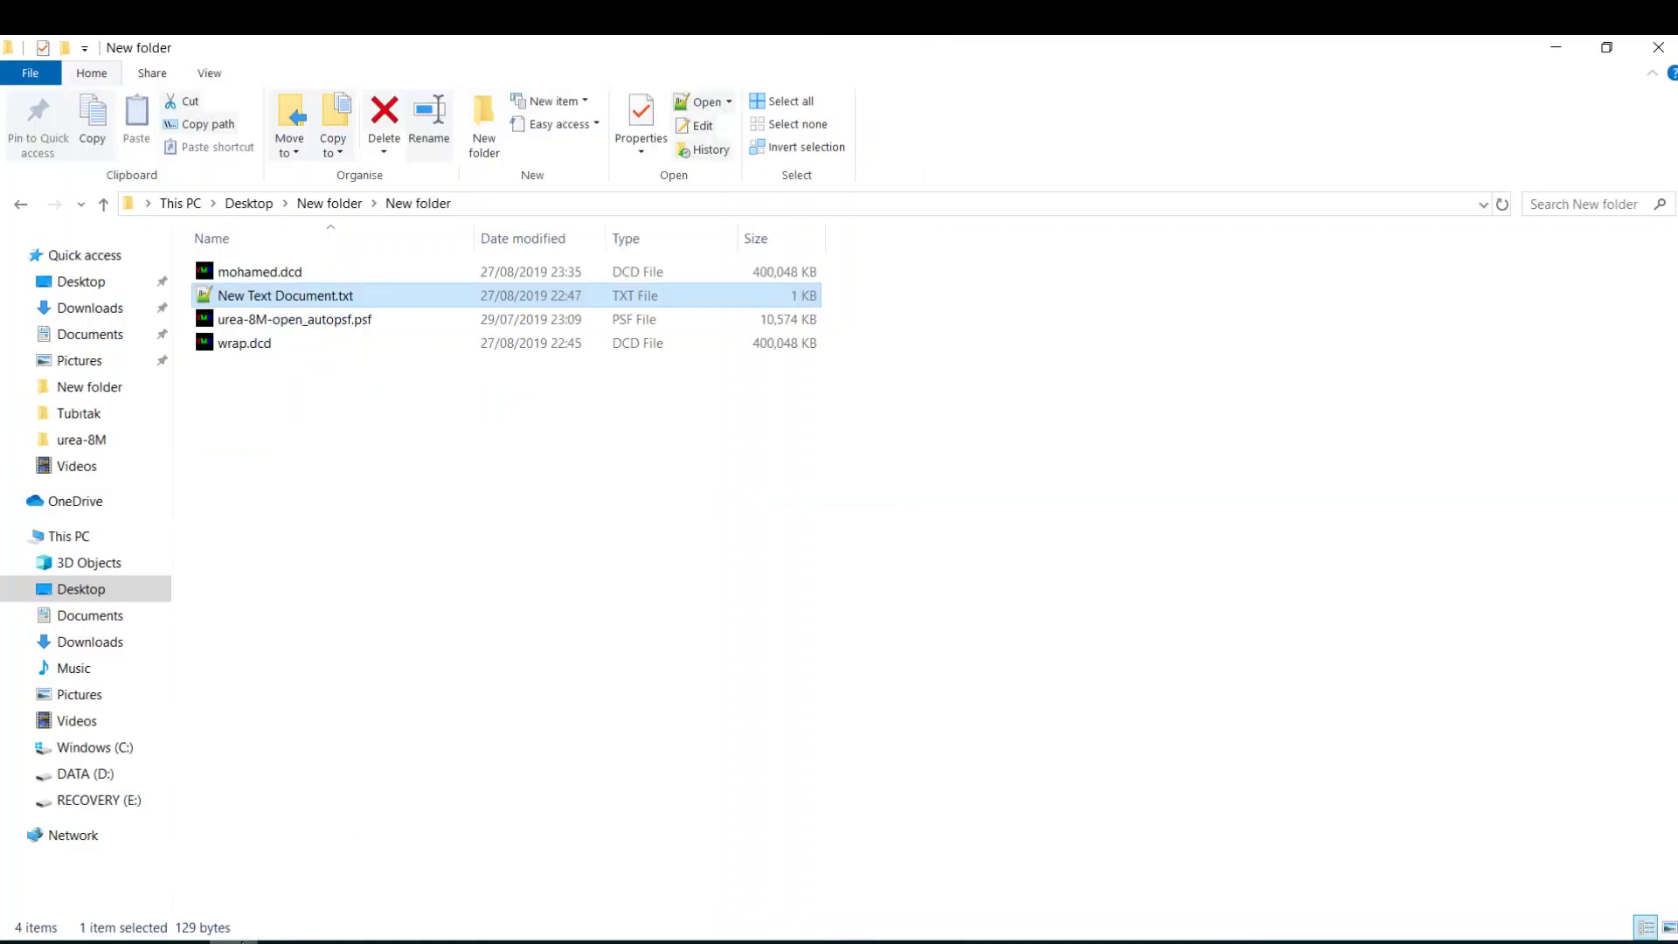
right_click(855, 941)
click(817, 917)
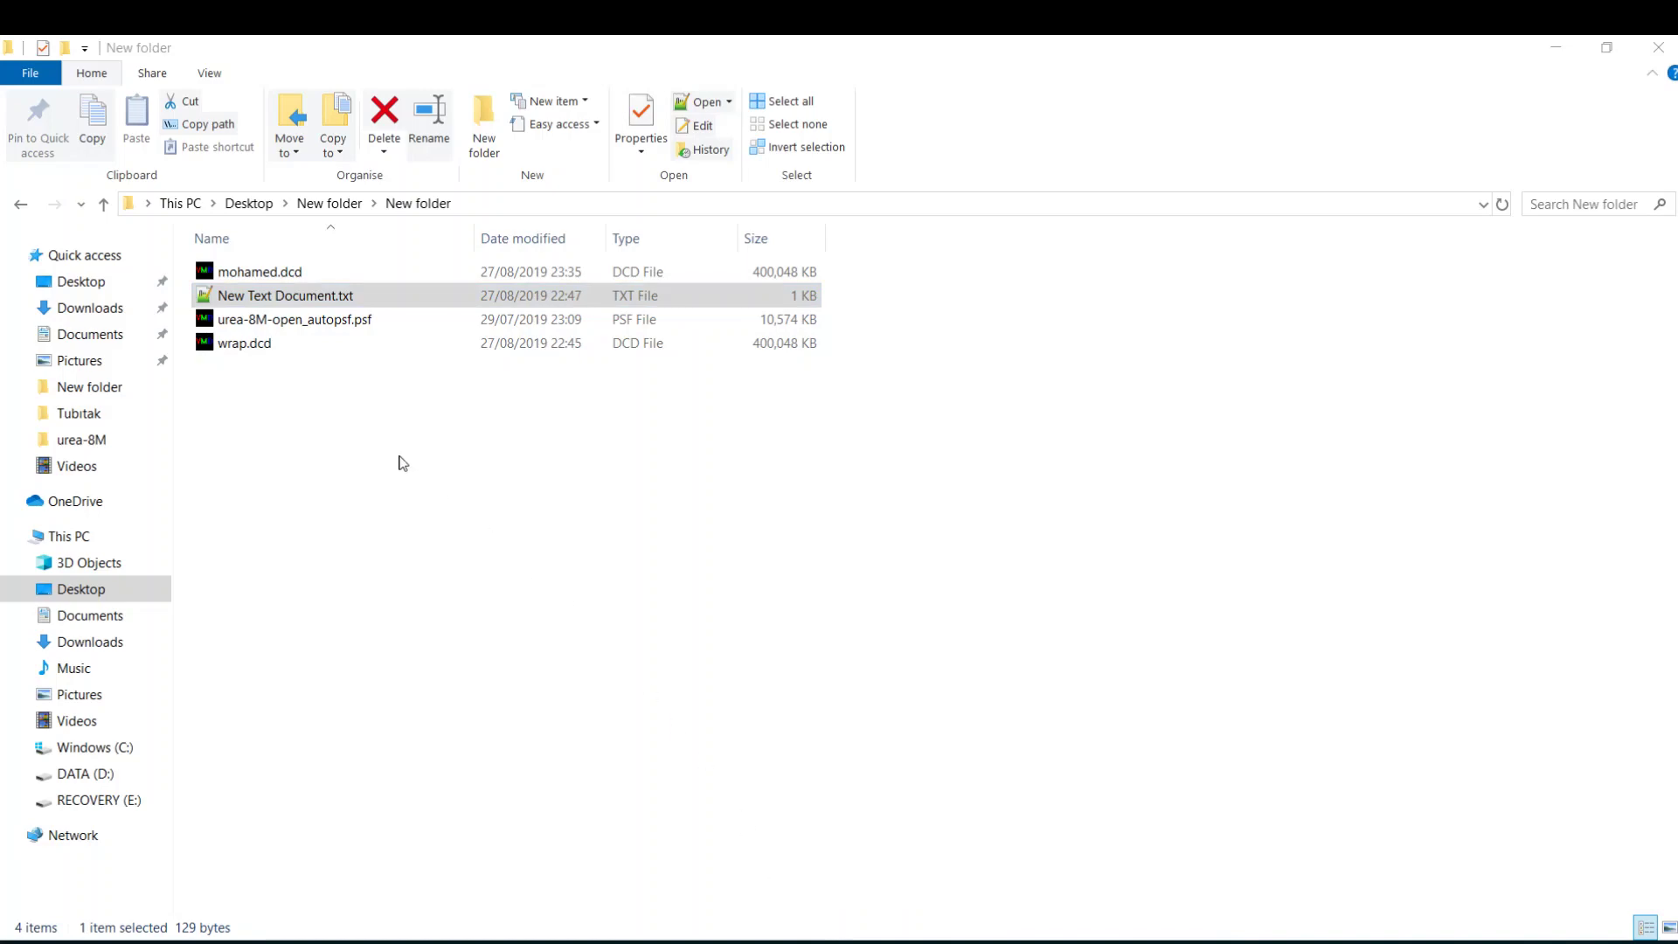
Reopen urea-8M-open_autopsf.psf and load the newly written wrapped DCD into molecule 0
double_click(345, 318)
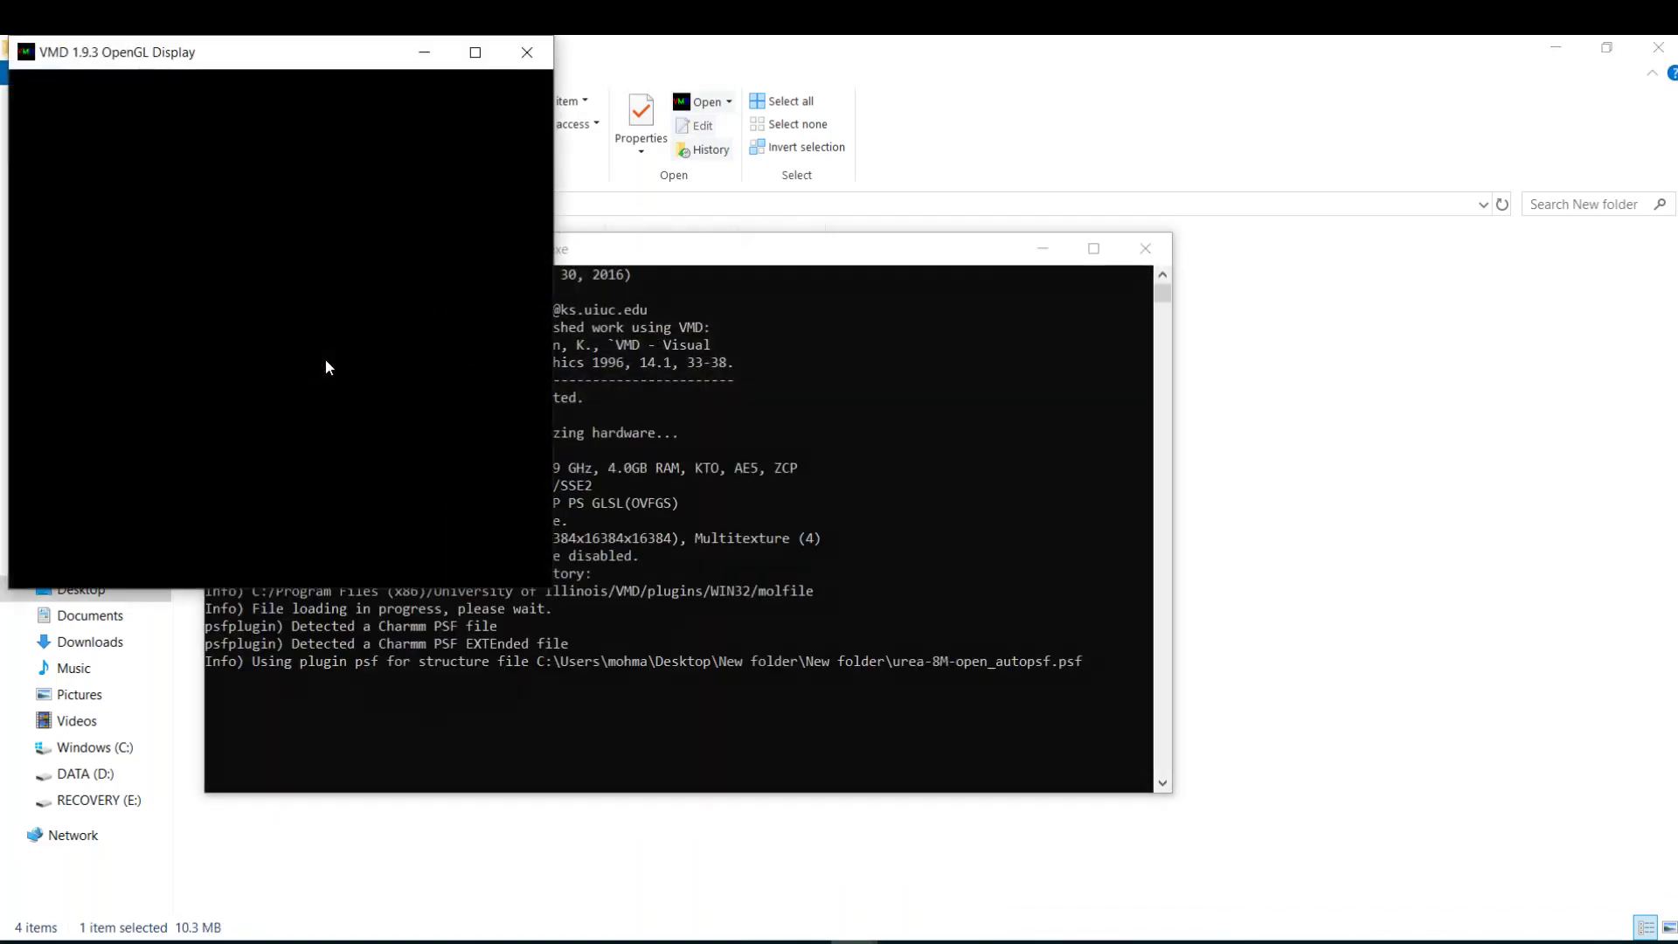
click(32, 645)
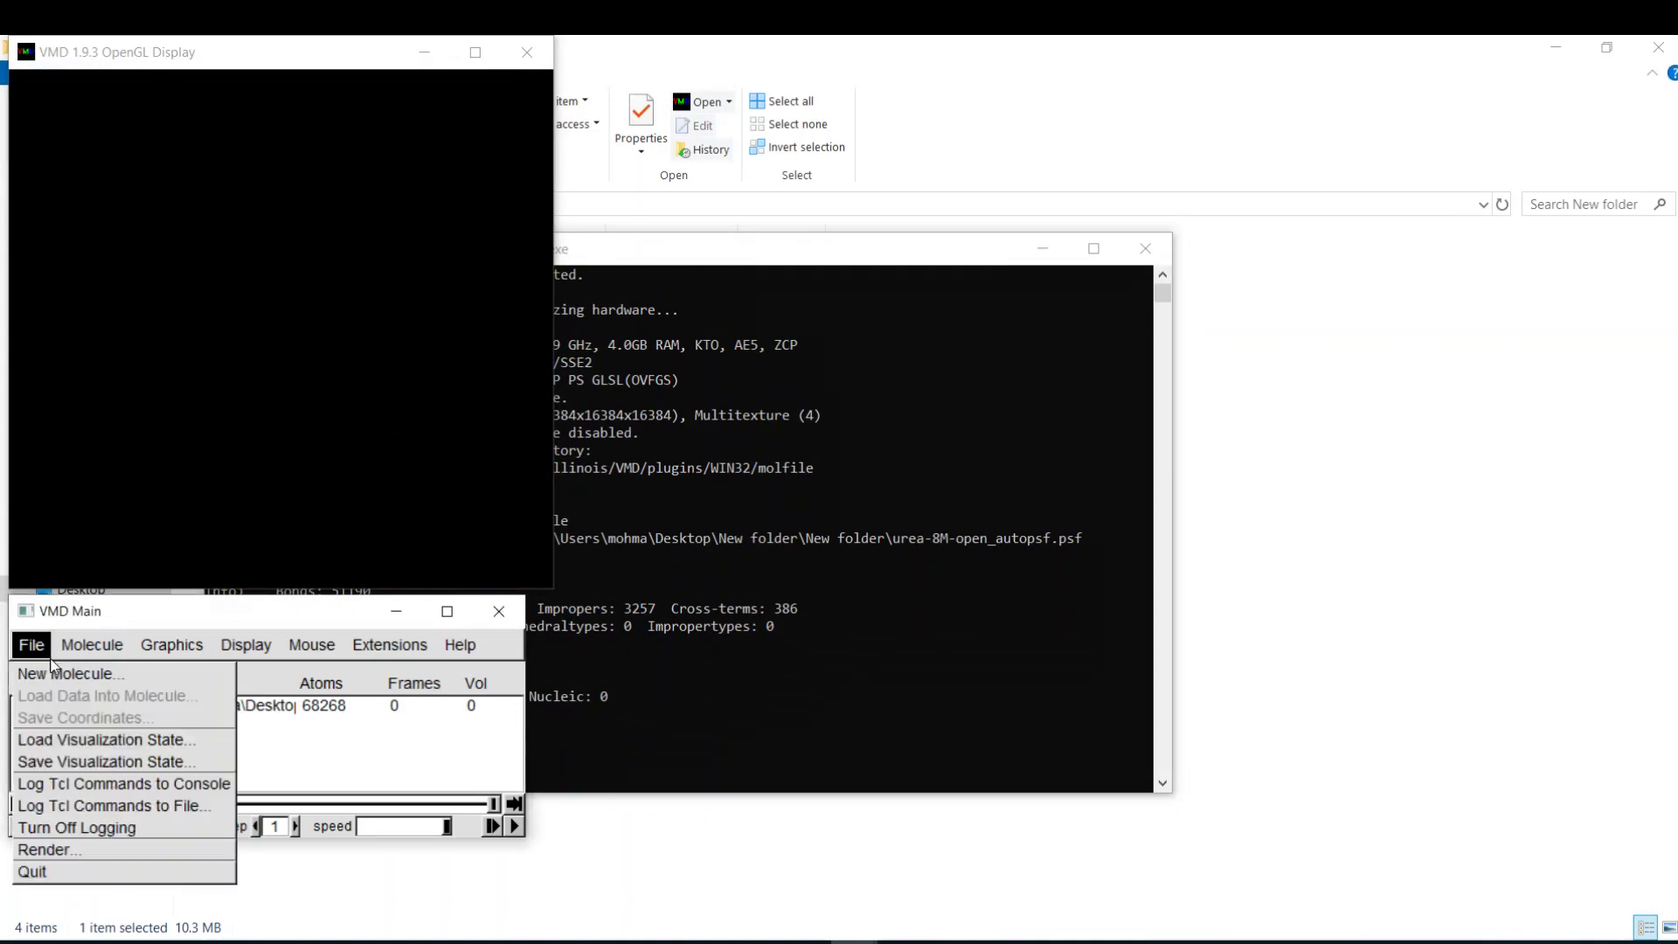
click(52, 671)
click(1325, 91)
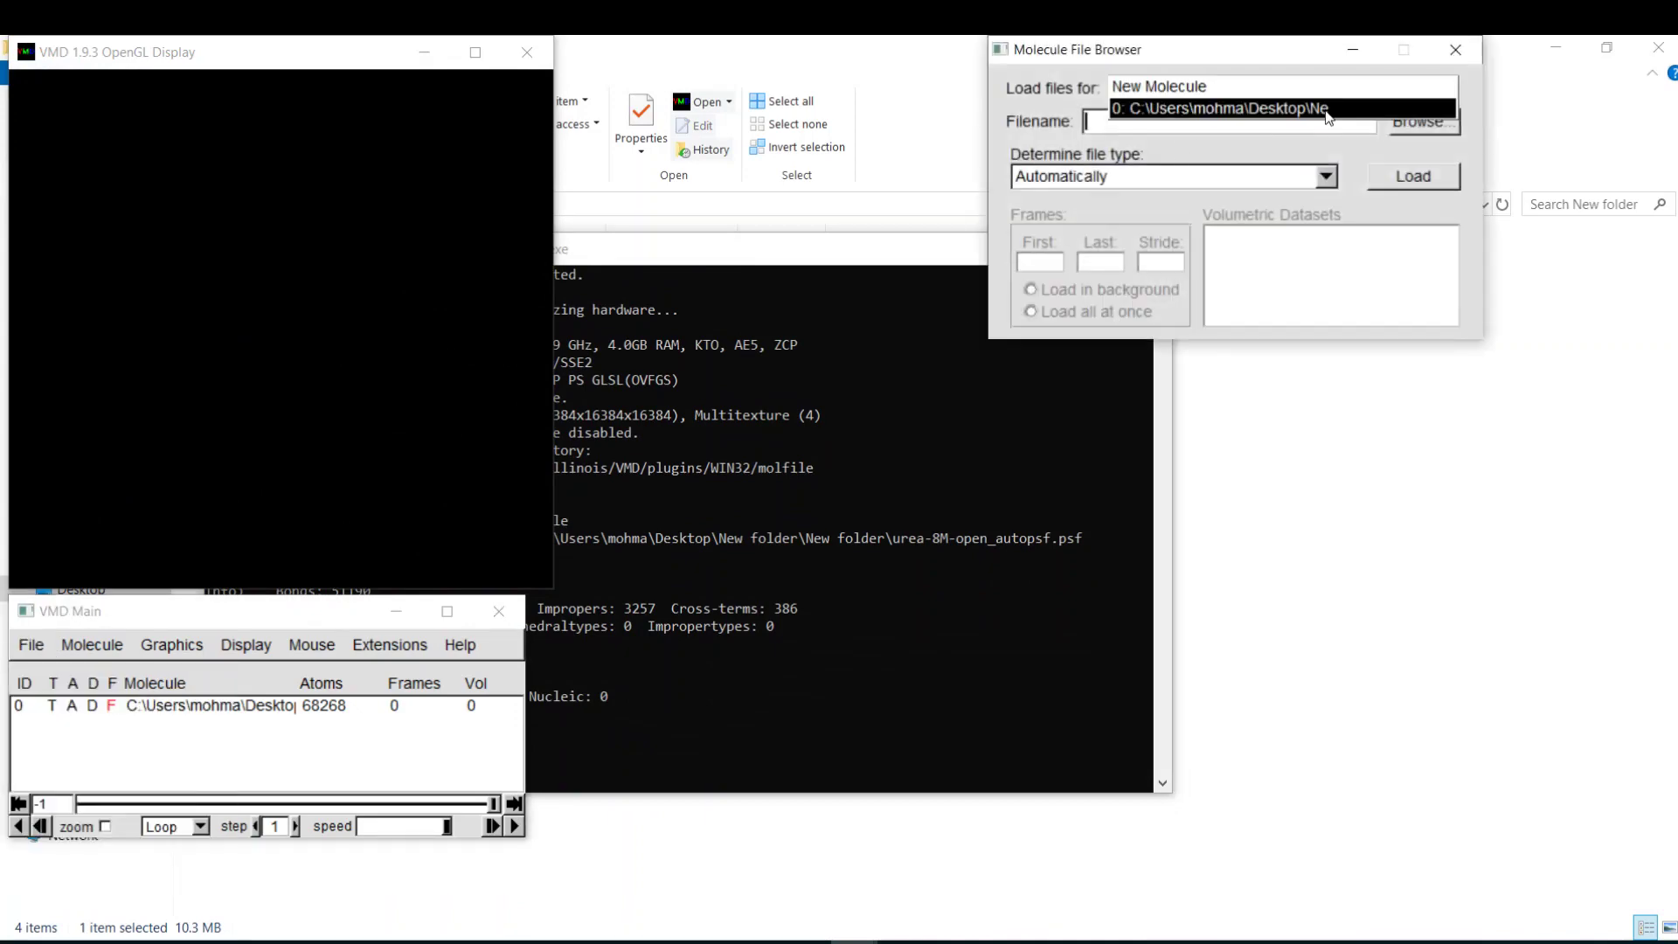
click(1311, 111)
click(1393, 124)
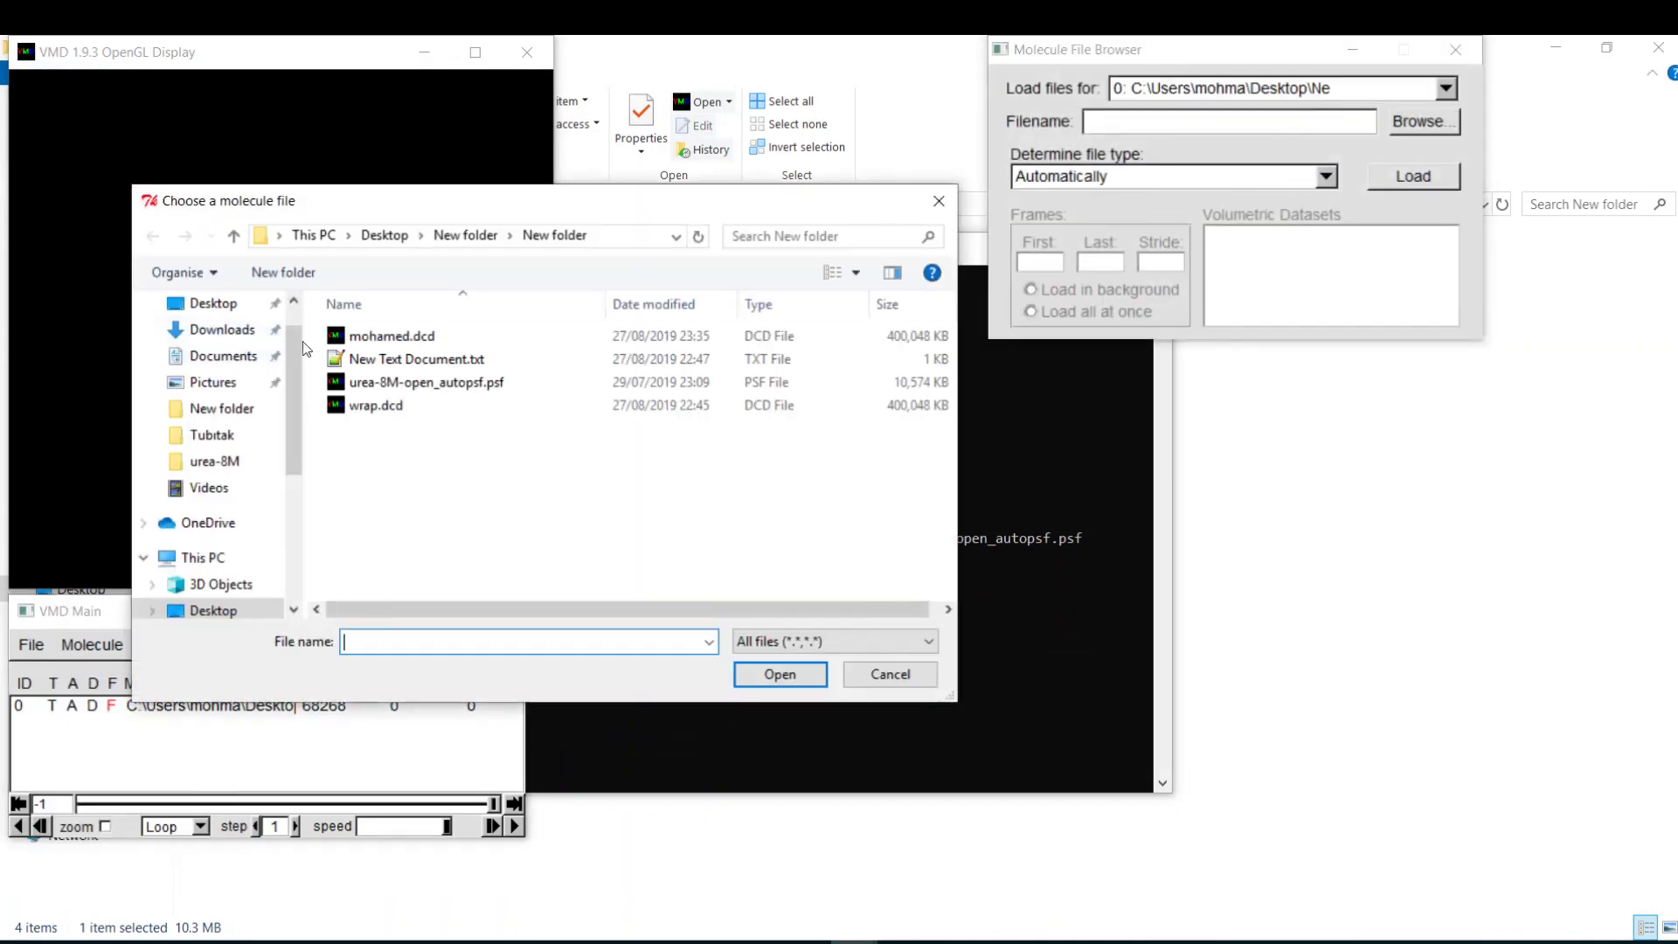
double_click(393, 333)
click(1397, 185)
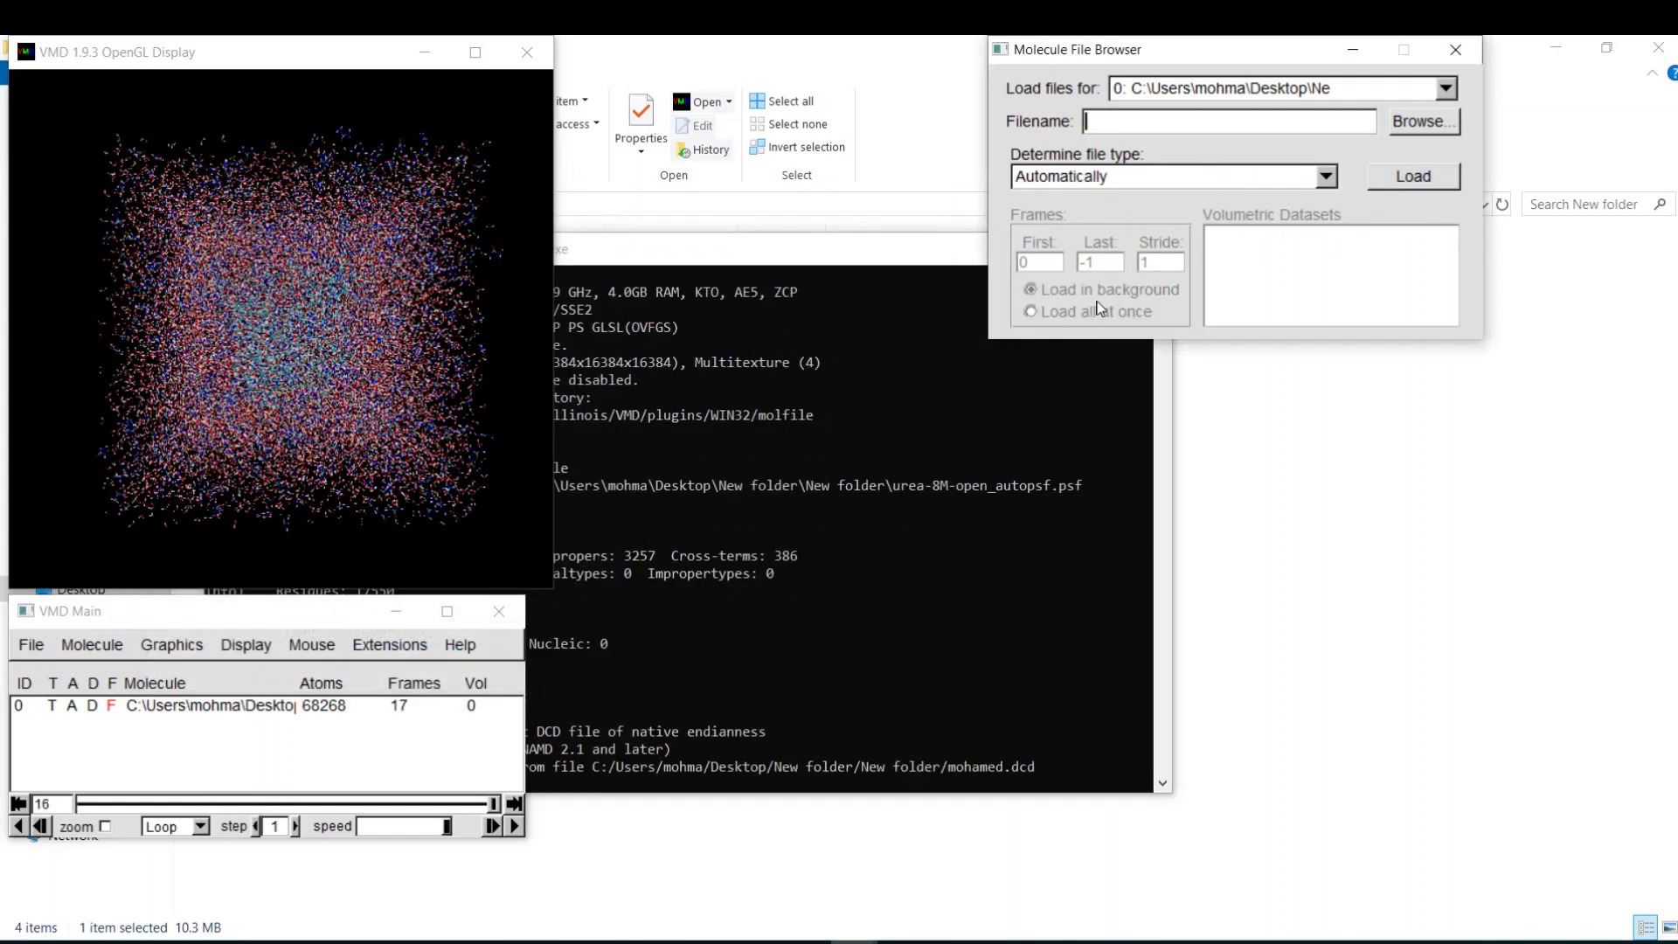
Switch to orthographic projection and rotate the box to an oblique view
click(247, 648)
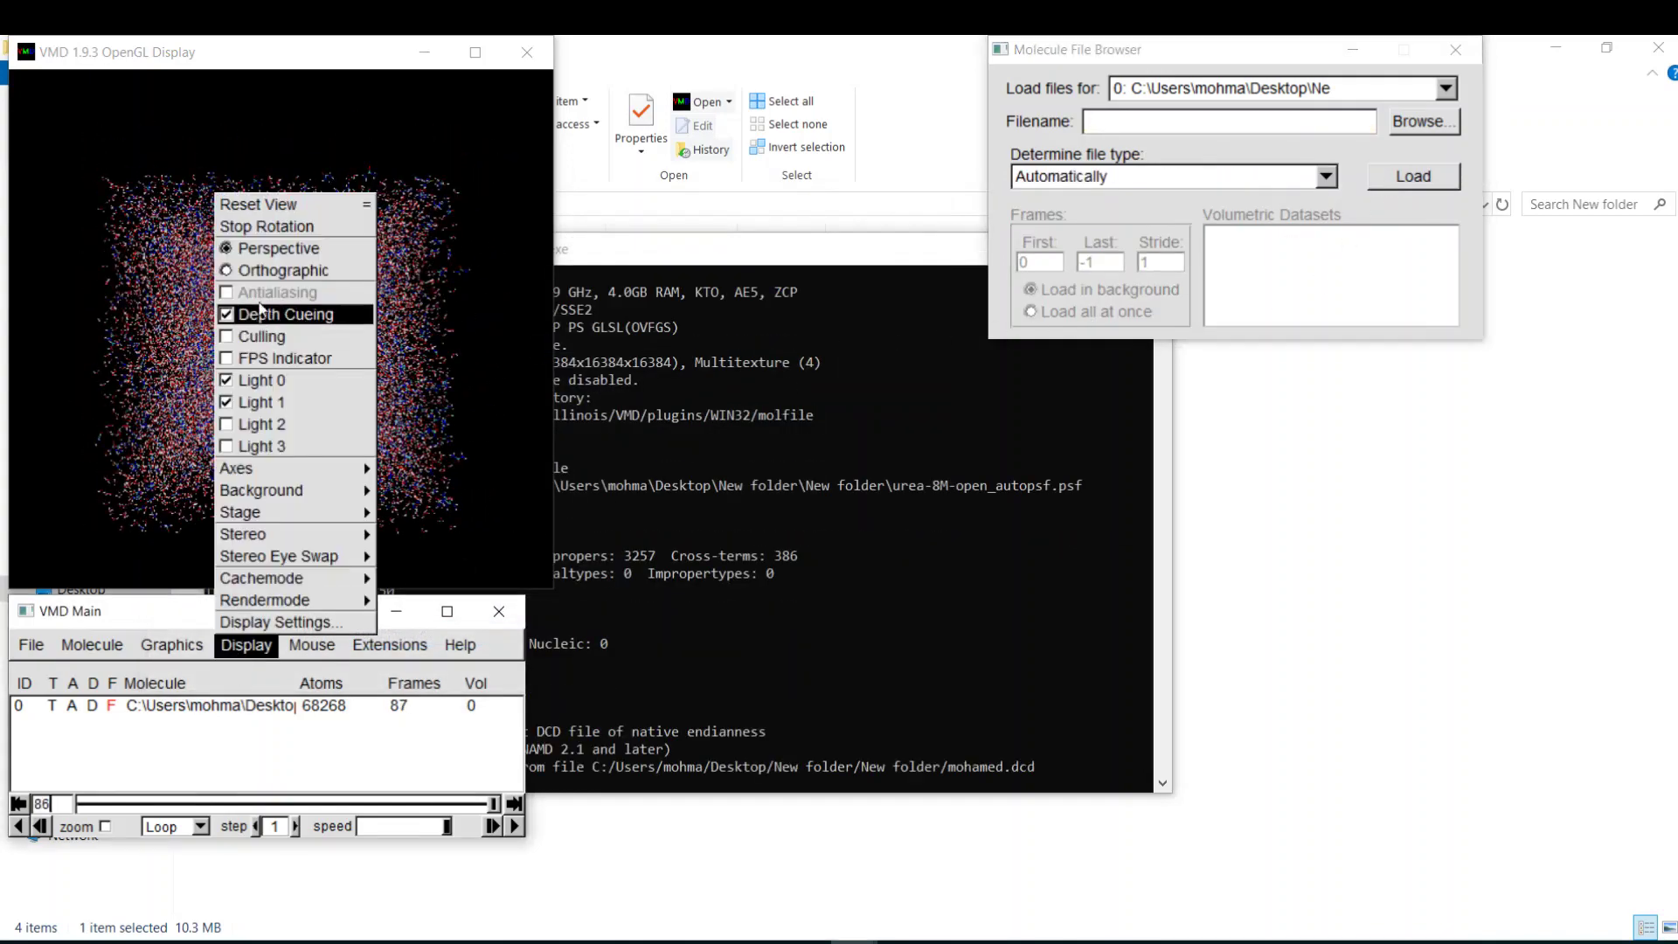
click(263, 268)
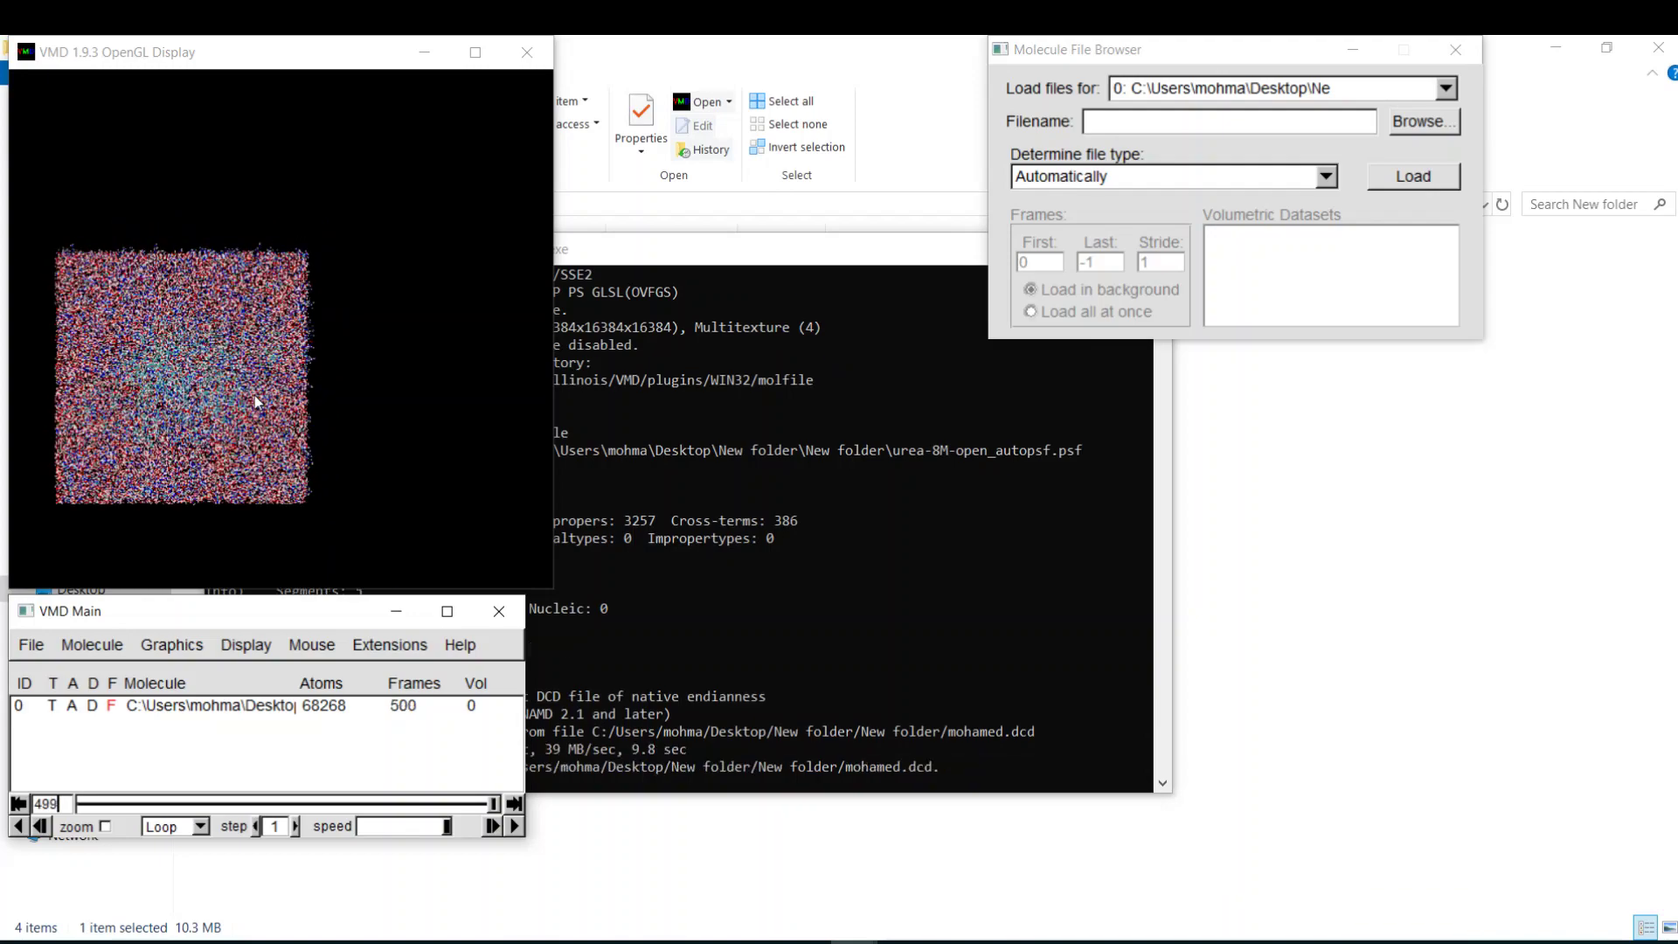
drag(122, 371, 301, 271)
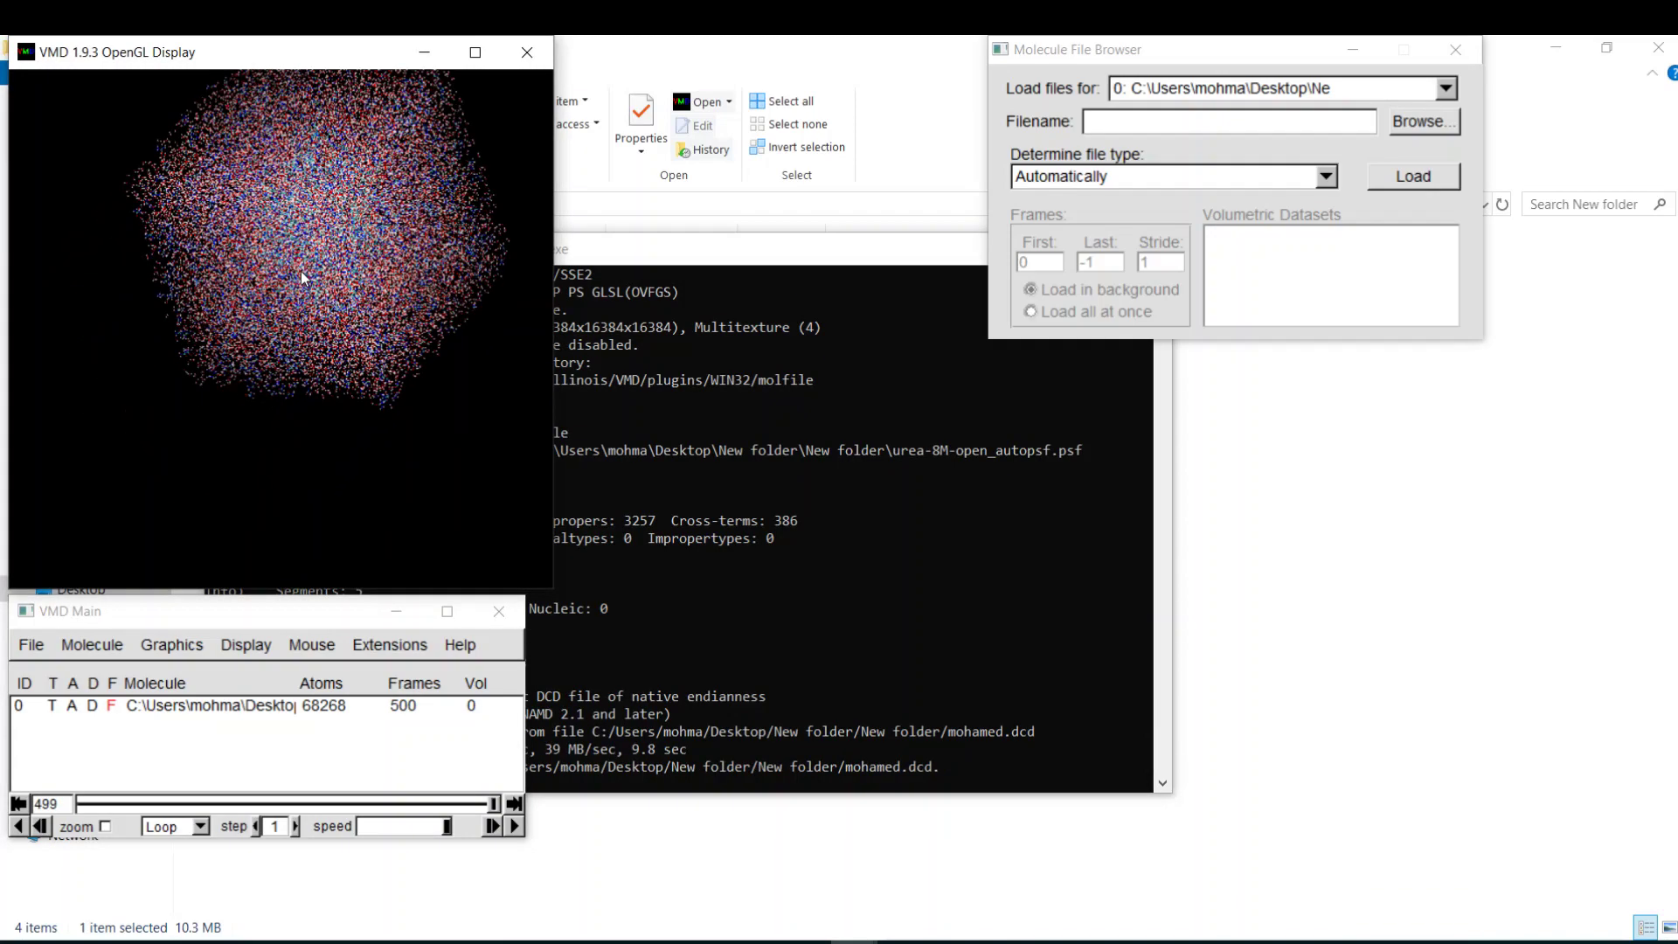